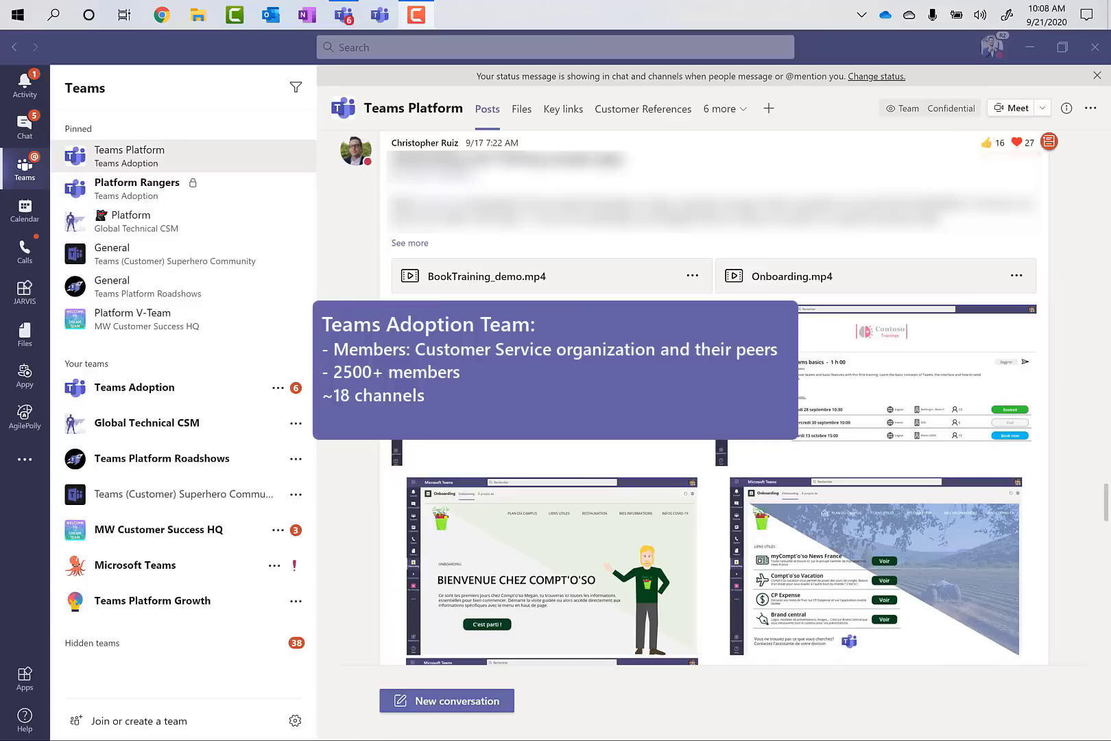
# Step: Expand the Teams Adoption team to view its channels, and collapse it again
pyautogui.click(59, 390)
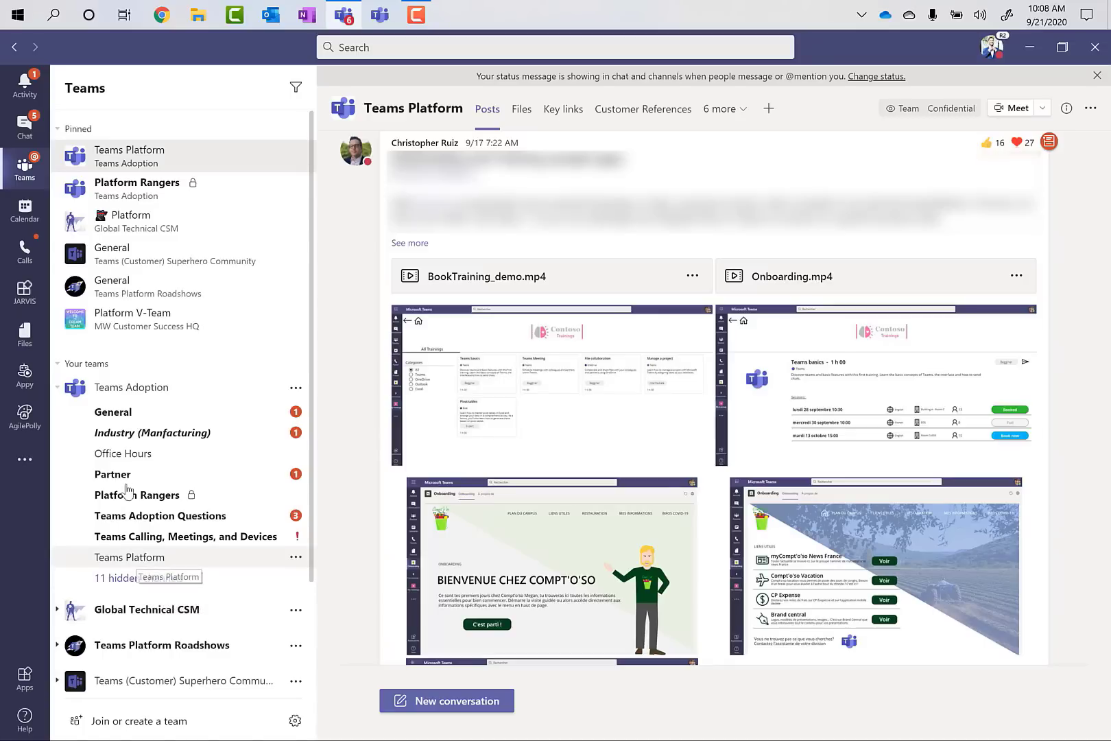
pyautogui.click(130, 387)
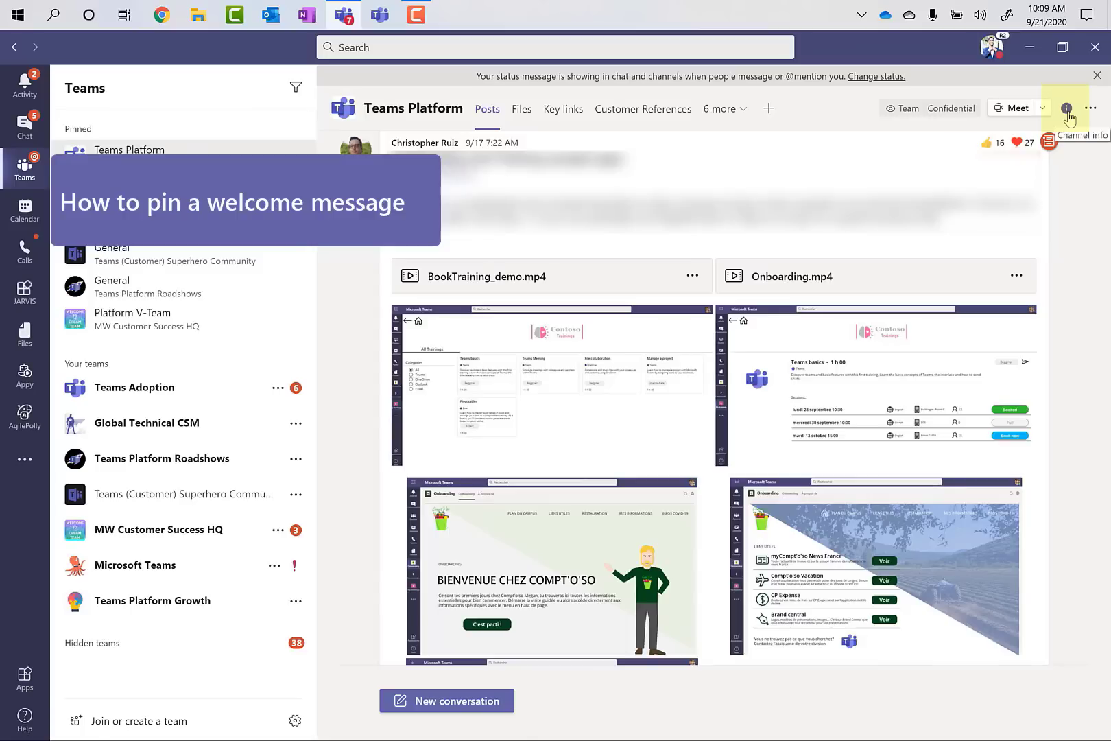
# Step: Open the Teams Platform channel's information and look at its pinned posts
pyautogui.click(1067, 109)
pyautogui.scroll(-2, 1004, 525)
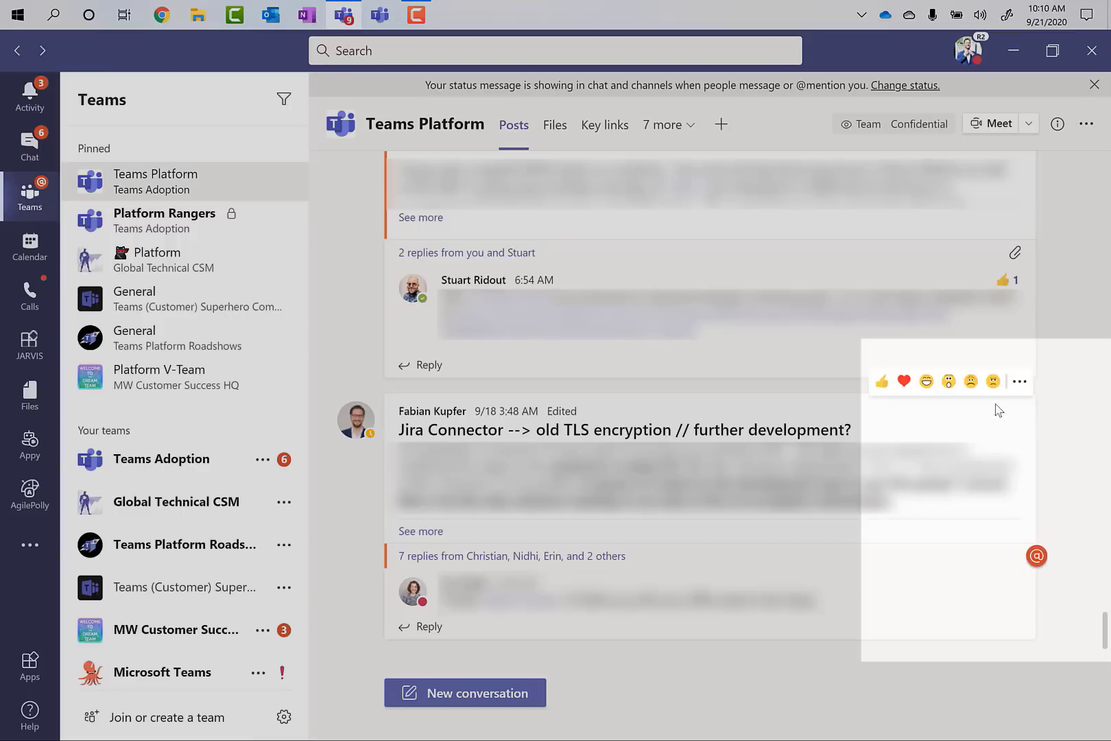
# Step: Show the Pin option for the Jira Connector post and review the pinned posts in the channel information
pyautogui.click(1023, 383)
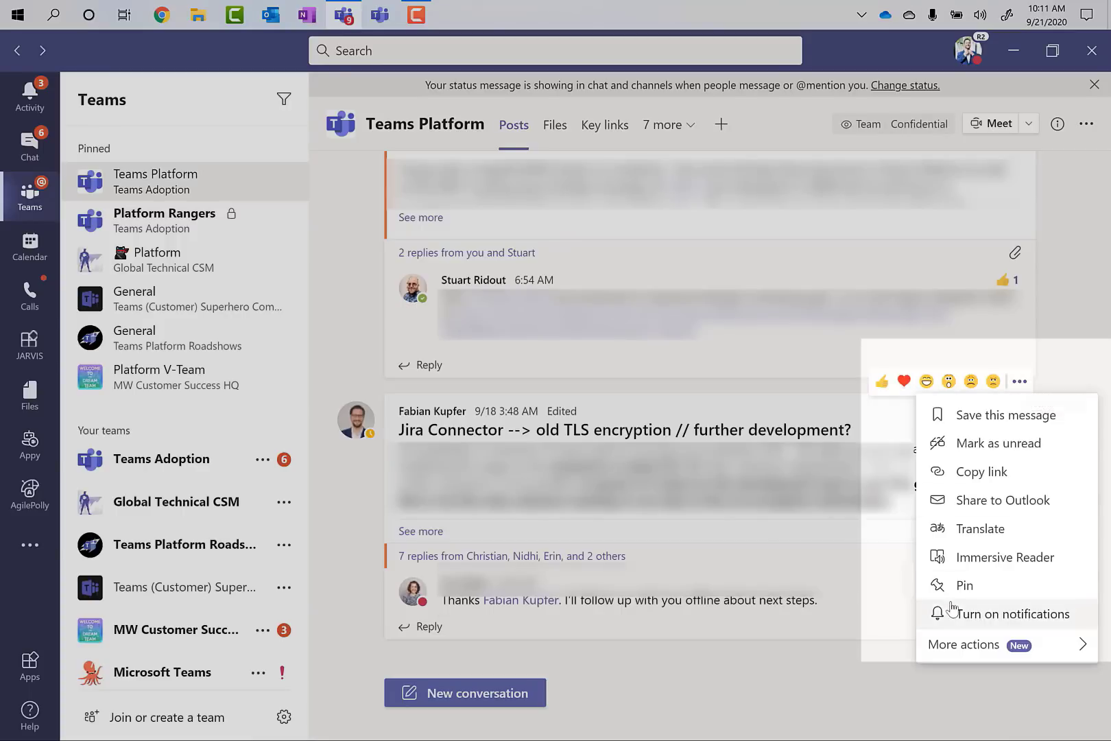
pyautogui.click(1058, 124)
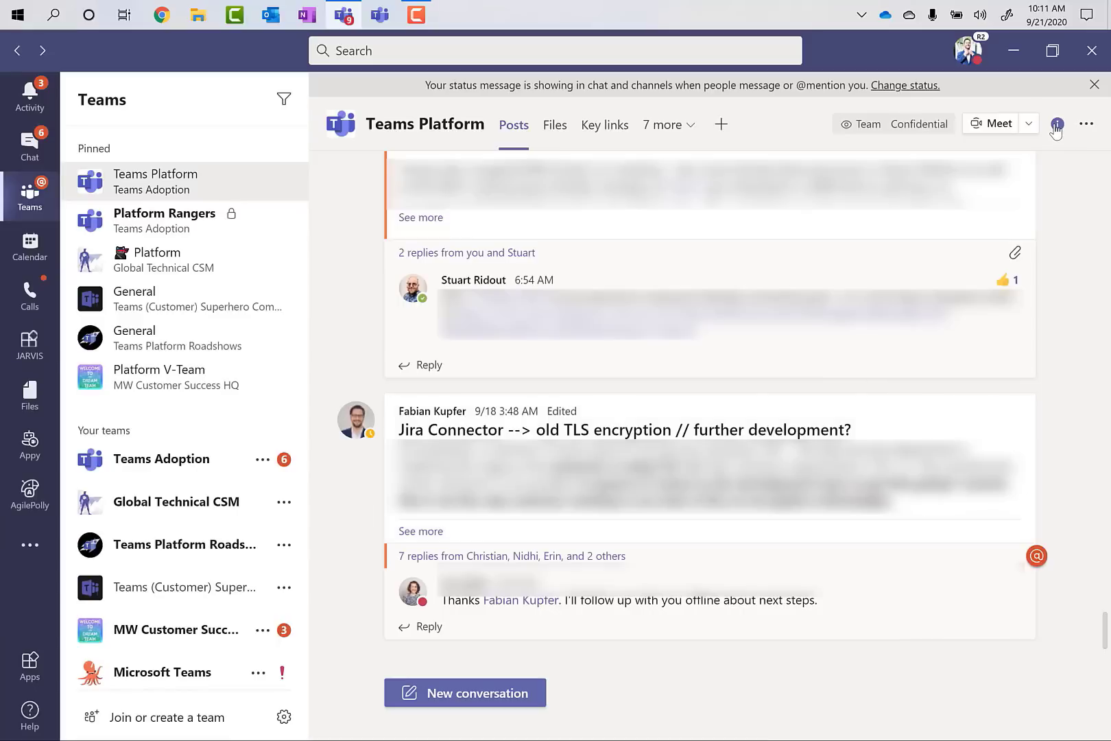
pyautogui.scroll(-4, 1009, 486)
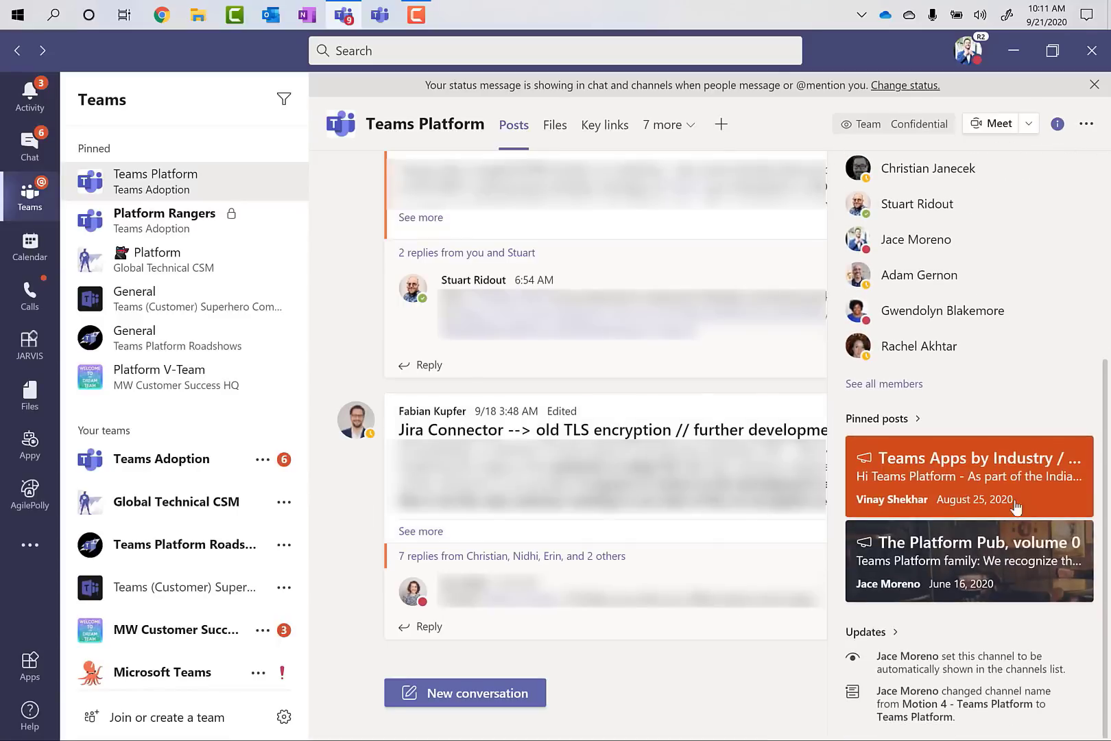
pyautogui.scroll(5, 1036, 206)
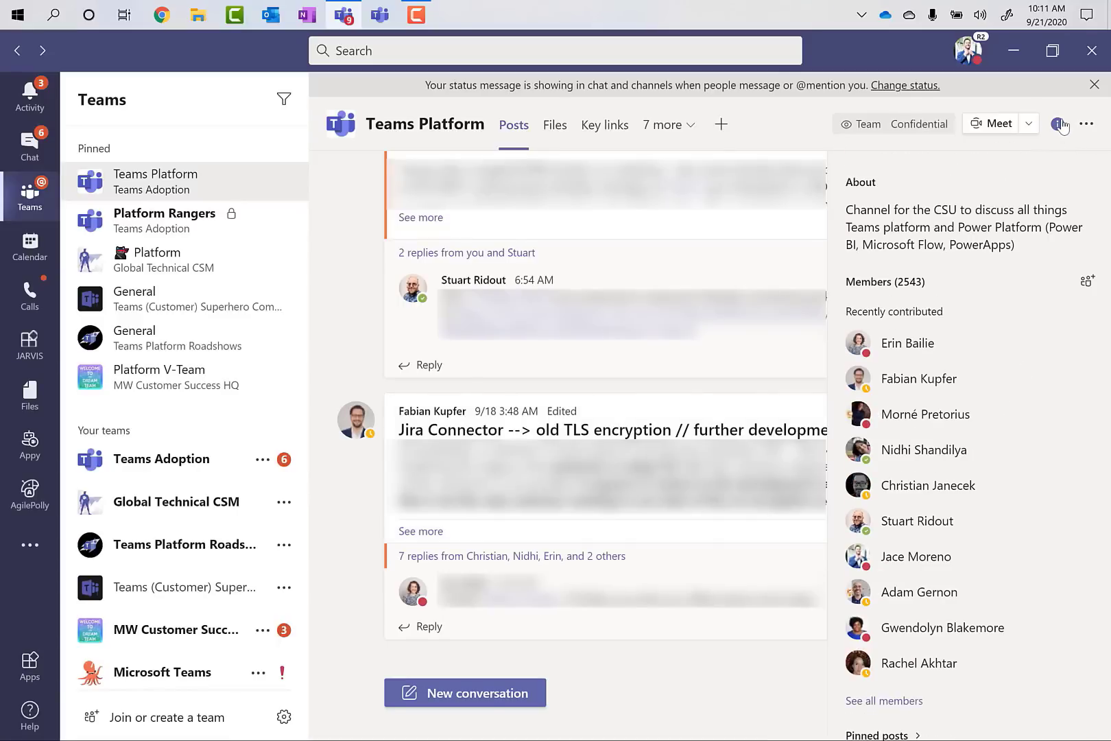
pyautogui.click(1060, 125)
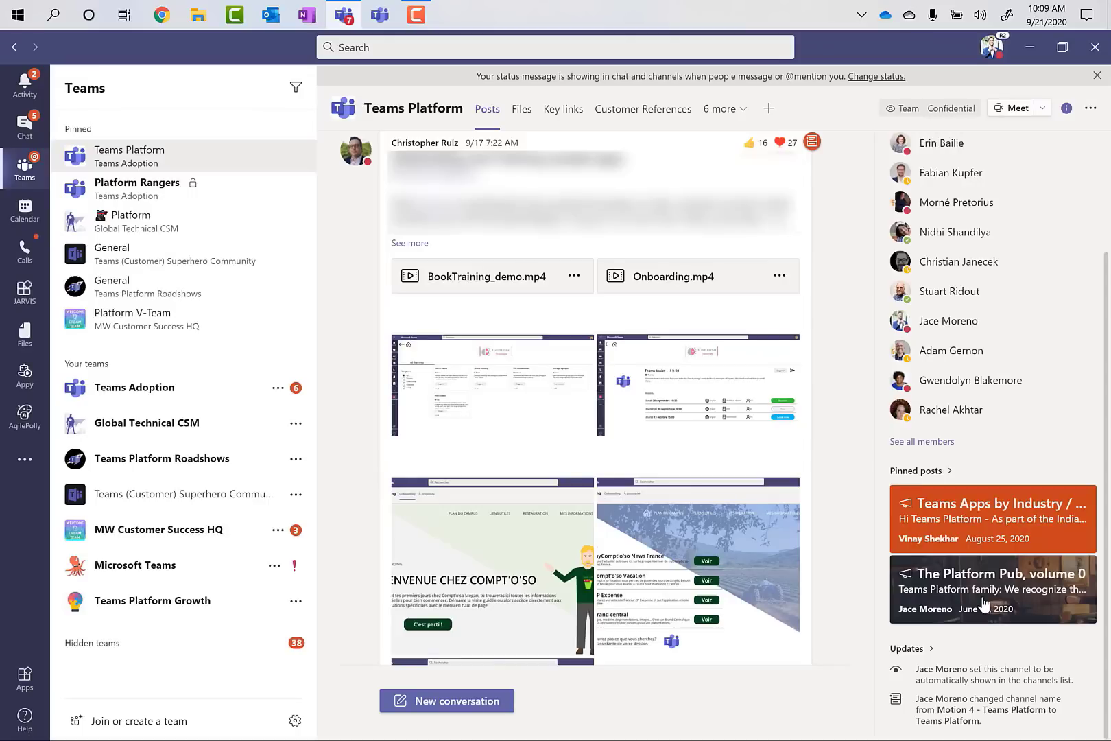
# Step: Open the pinned post "The Platform Pub, volume 0" and highlight its key sentence and the "What is this channel all about?" text
pyautogui.click(985, 604)
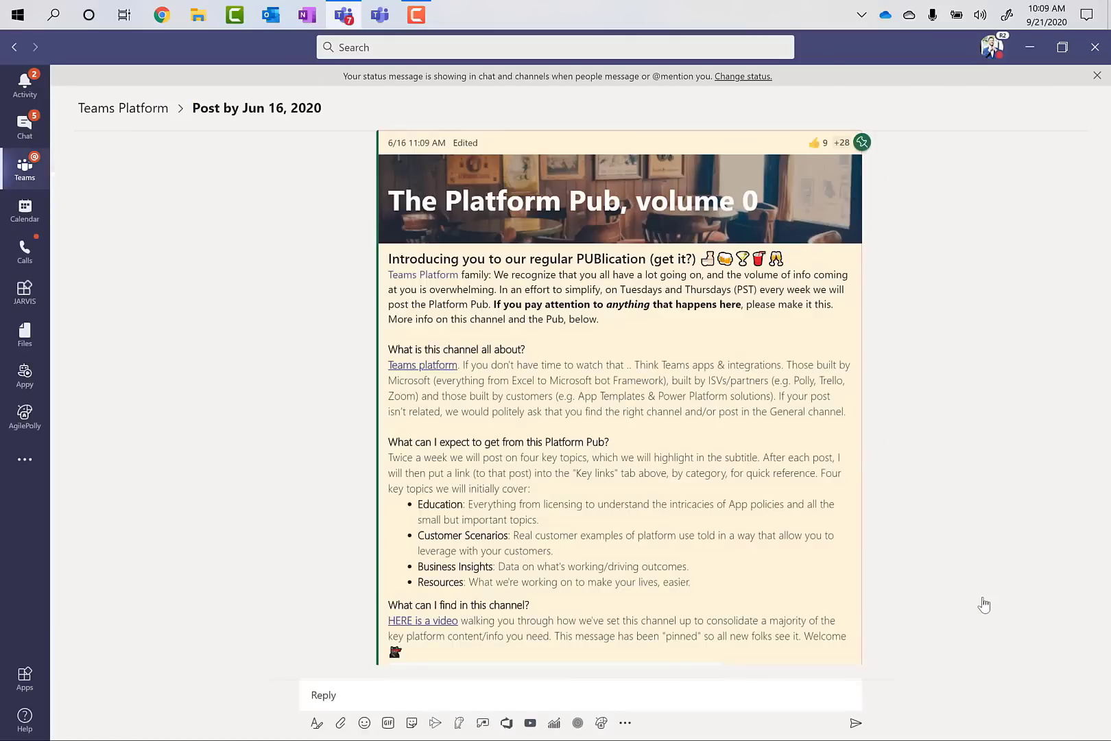
pyautogui.hotkey('ctrl', '=')
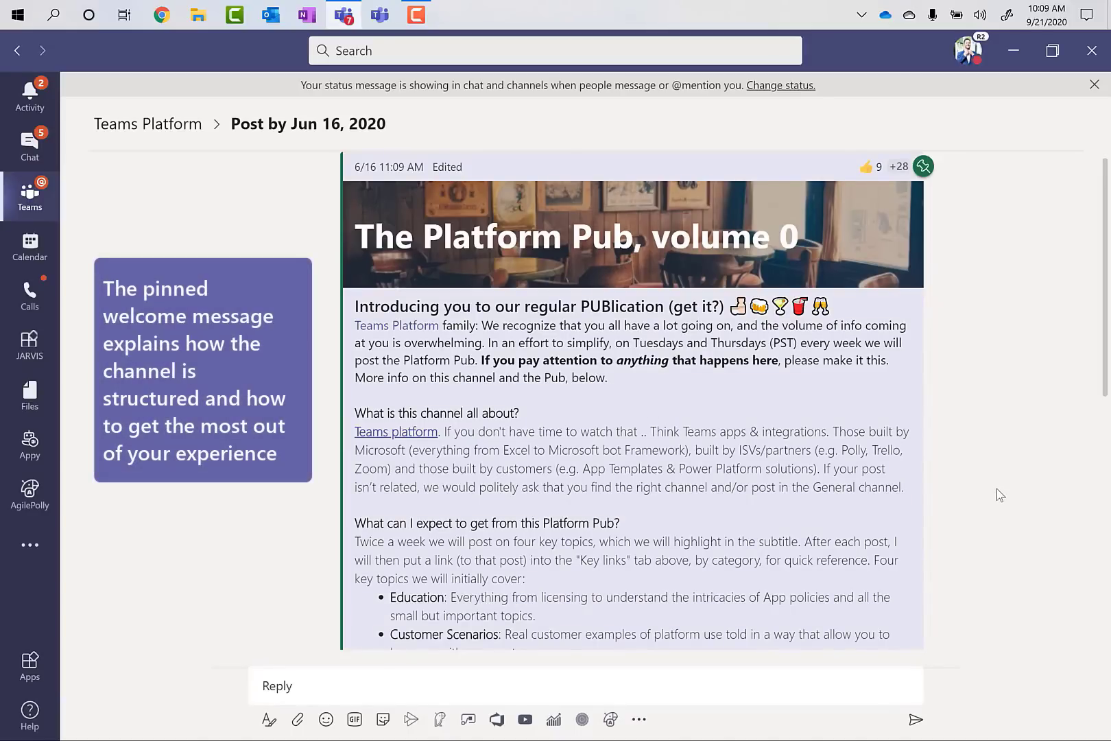
pyautogui.moveTo(694, 218)
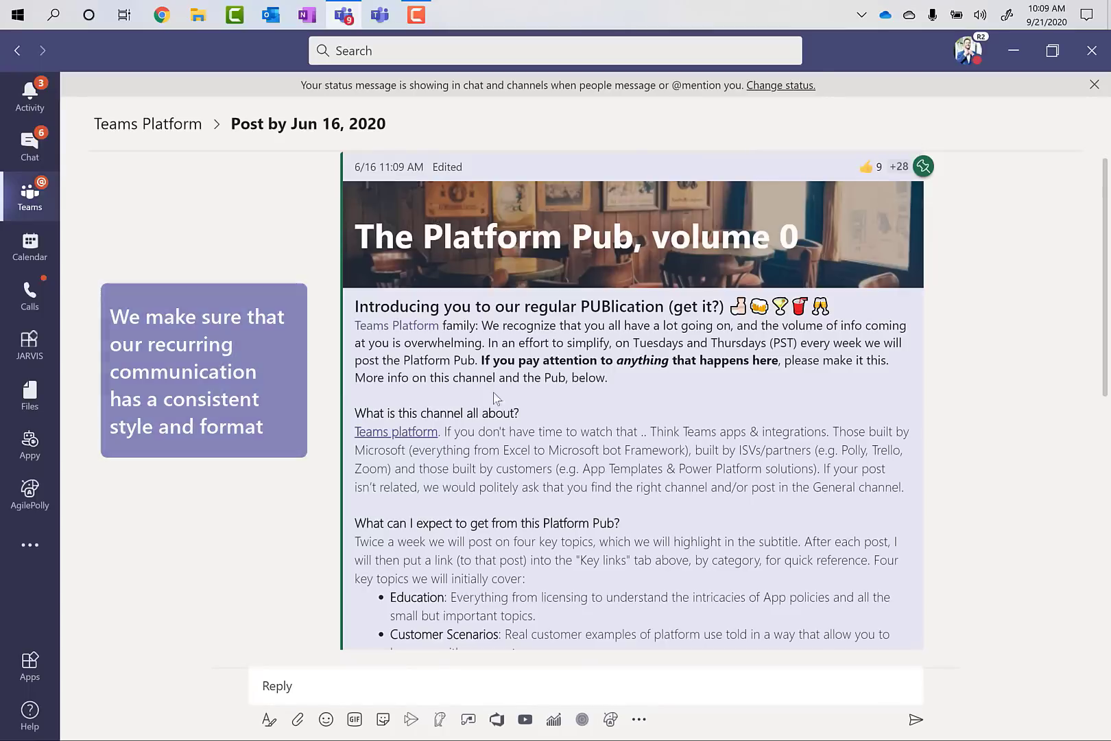
pyautogui.moveTo(484, 360); pyautogui.dragTo(780, 358)
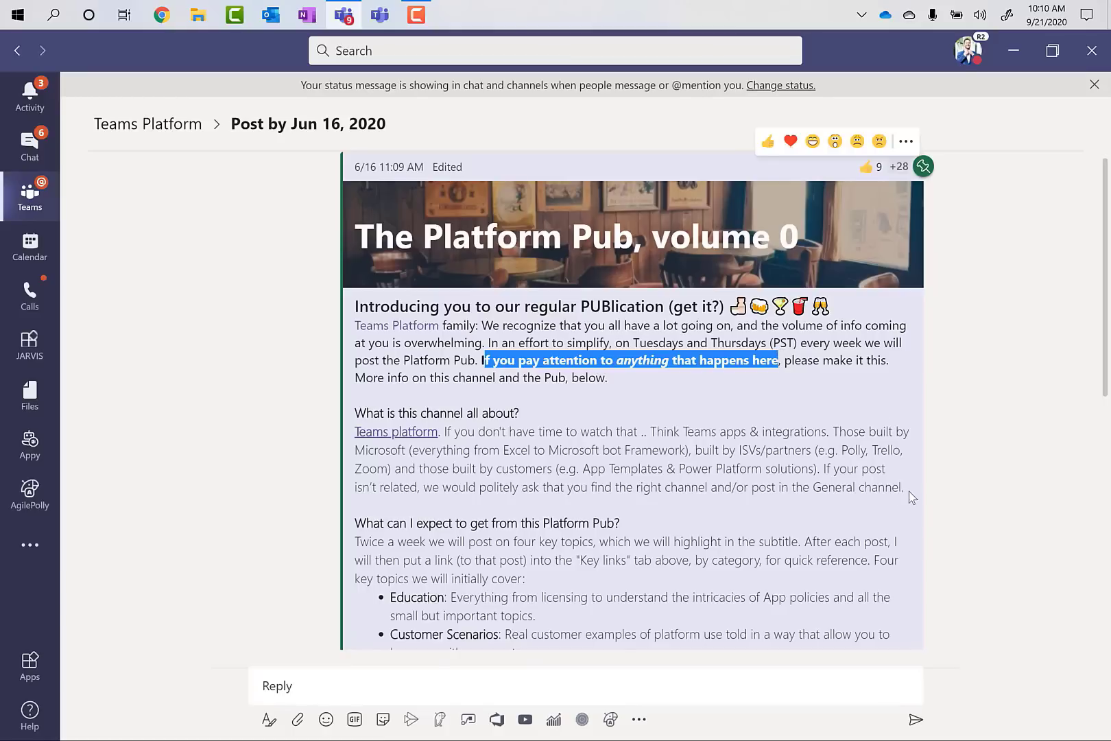
pyautogui.moveTo(913, 498); pyautogui.dragTo(568, 450)
pyautogui.moveTo(416, 427); pyautogui.dragTo(351, 443)
# Step: Highlight the post's sections on what to expect from the Platform Pub and what can be found in the channel
pyautogui.scroll(-3, 568, 472)
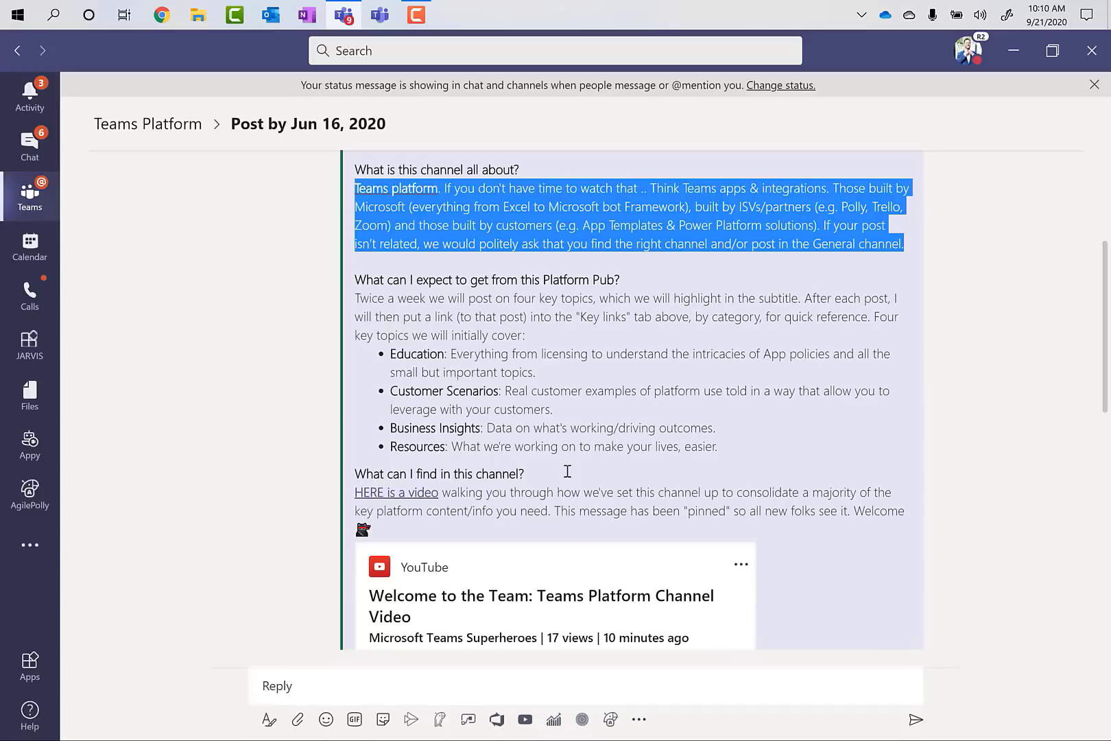
pyautogui.moveTo(720, 449); pyautogui.dragTo(355, 280)
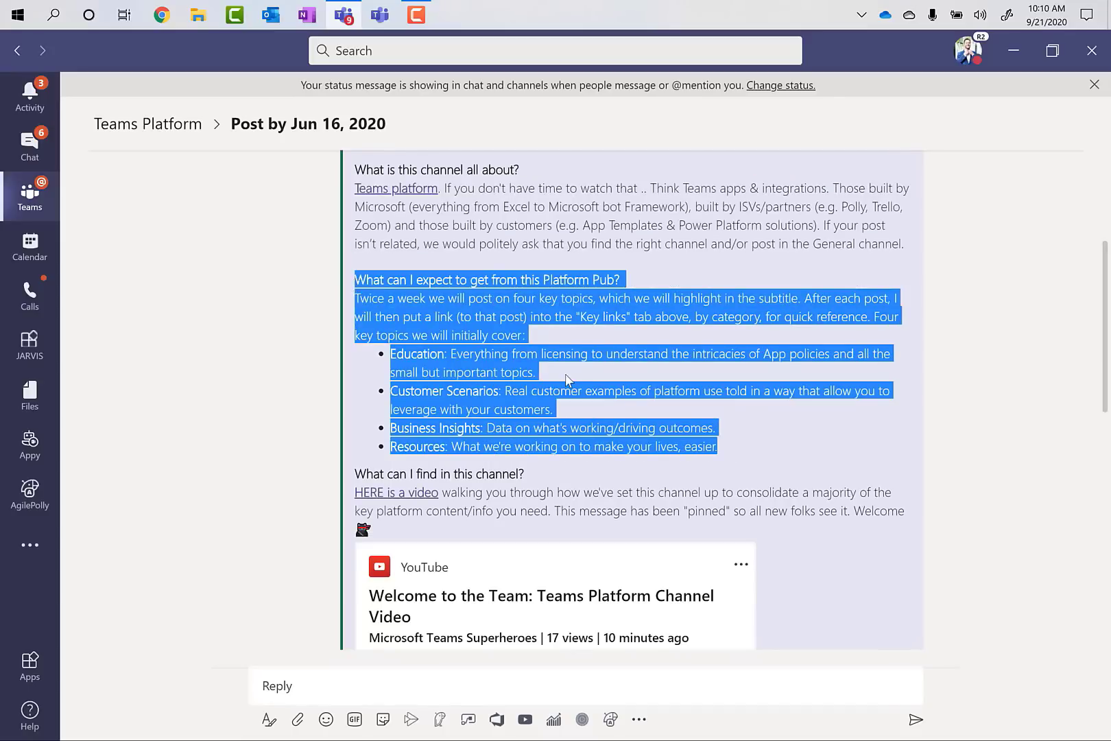
pyautogui.scroll(-3, 566, 380)
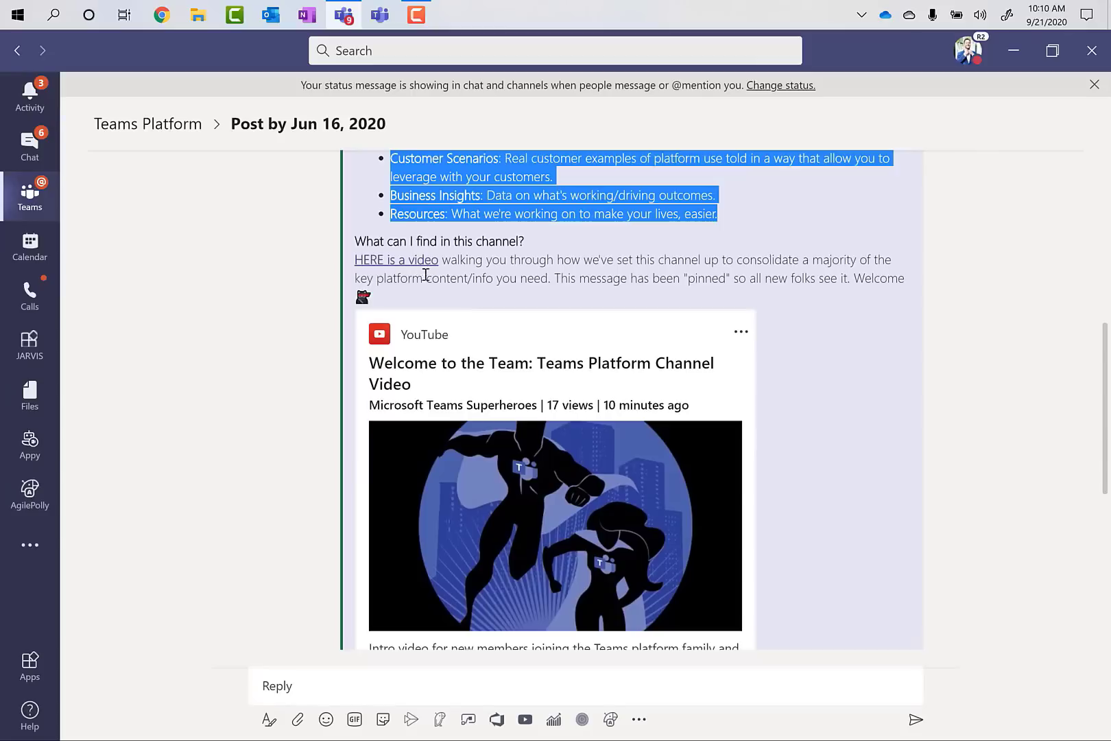
pyautogui.moveTo(386, 289); pyautogui.dragTo(353, 260)
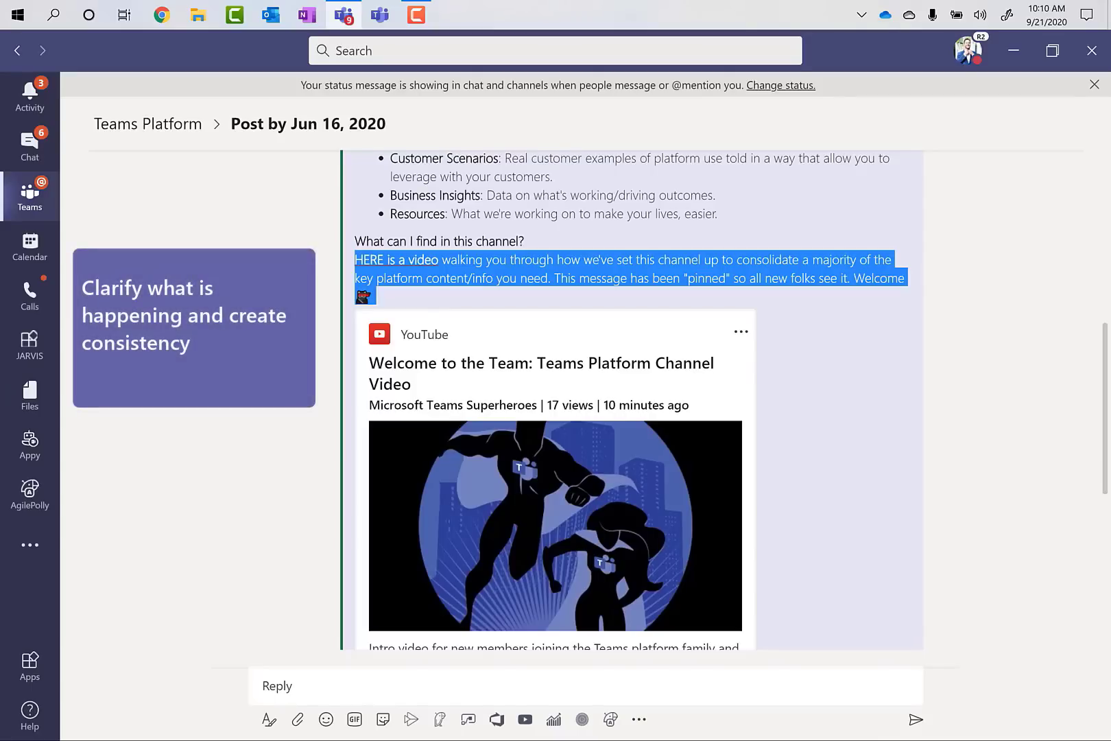
pyautogui.scroll(2, 214, 384)
pyautogui.scroll(6, 423, 278)
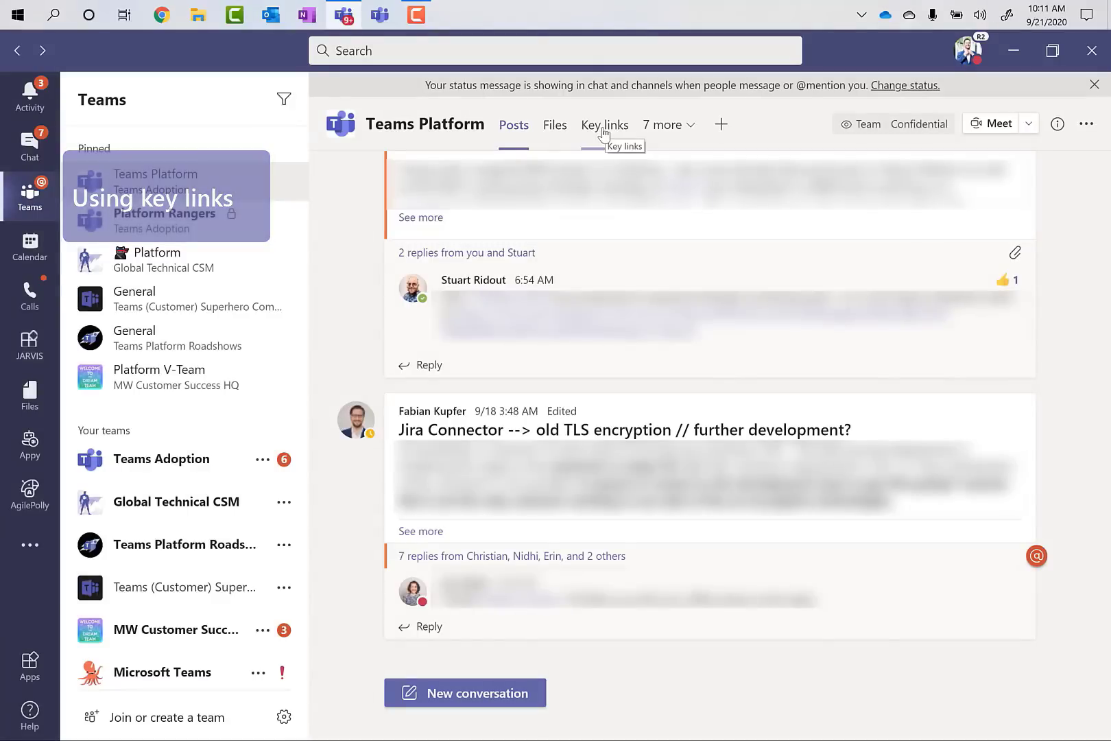
# Step: Open the channel's Key links and highlight the Platform Pubs heading and its welcome line
pyautogui.click(604, 131)
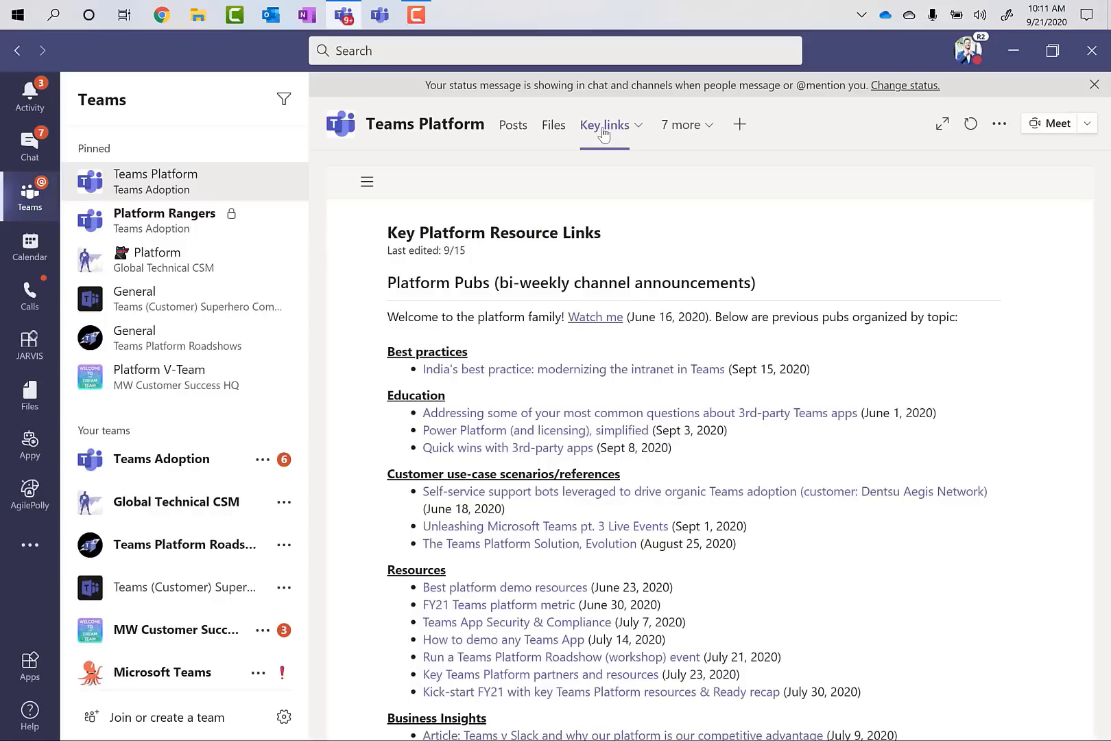
pyautogui.moveTo(389, 274); pyautogui.dragTo(709, 273)
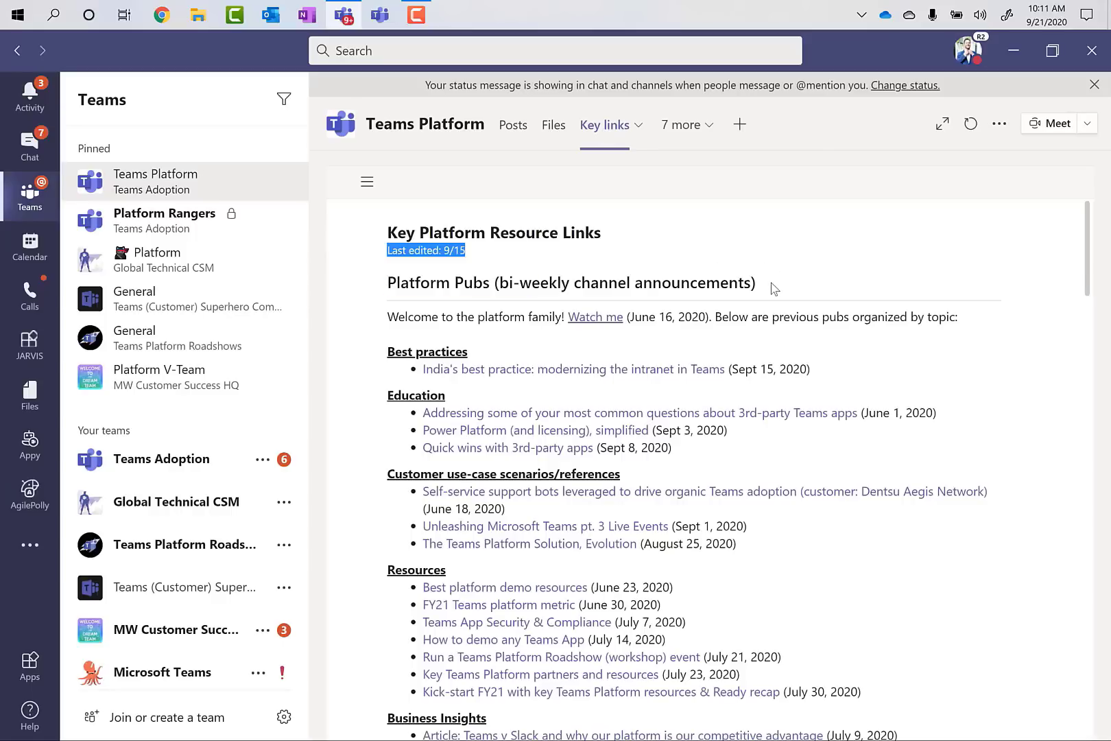
pyautogui.moveTo(774, 288); pyautogui.dragTo(774, 288)
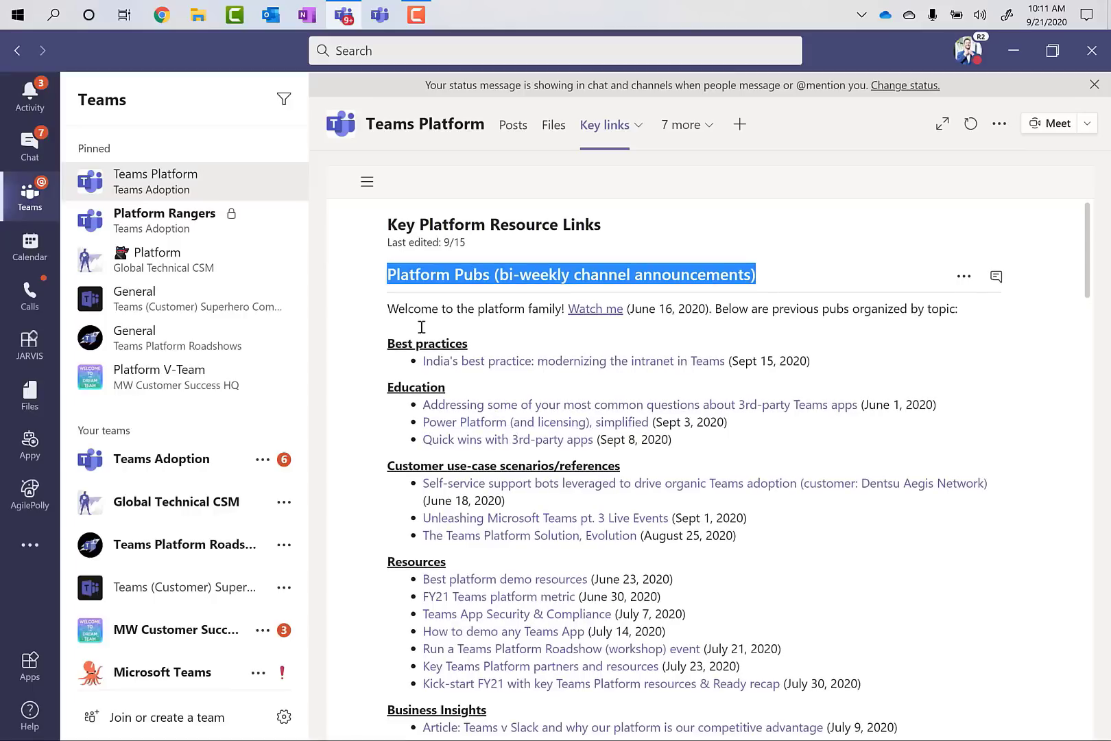
pyautogui.click(390, 314)
pyautogui.moveTo(389, 314); pyautogui.dragTo(877, 310)
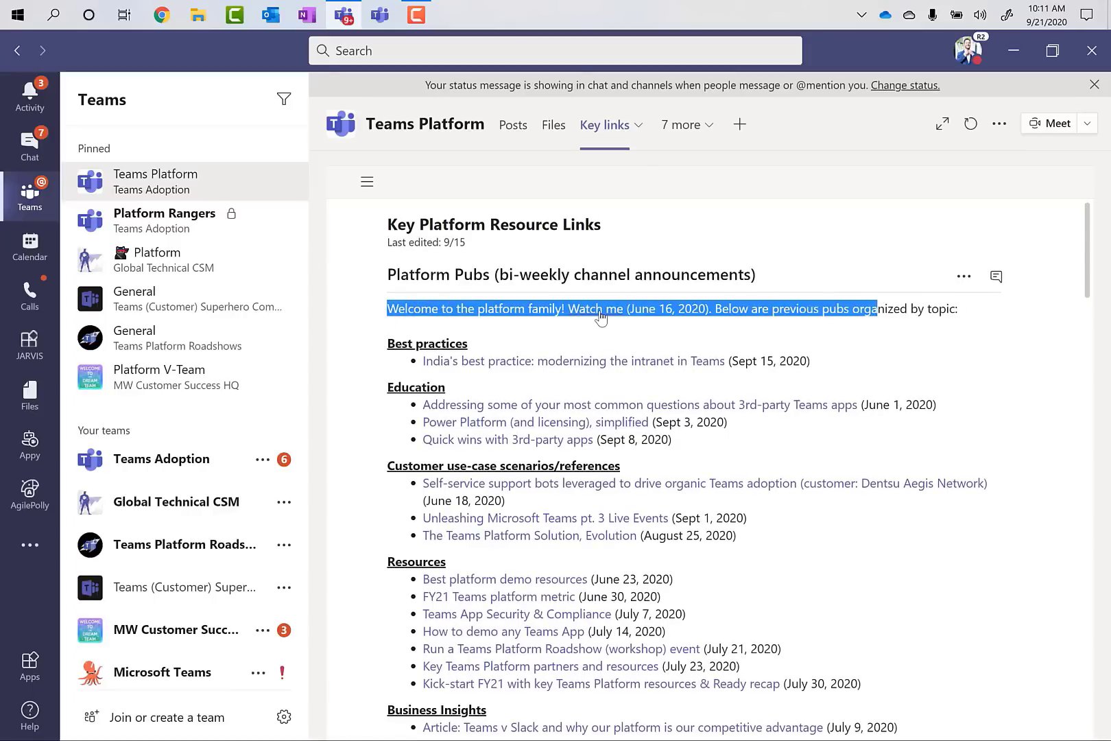
# Step: Highlight the list of previous pubs by topic, from Best practices to Business Insights
pyautogui.scroll(-1, 911, 448)
pyautogui.scroll(-3, 913, 448)
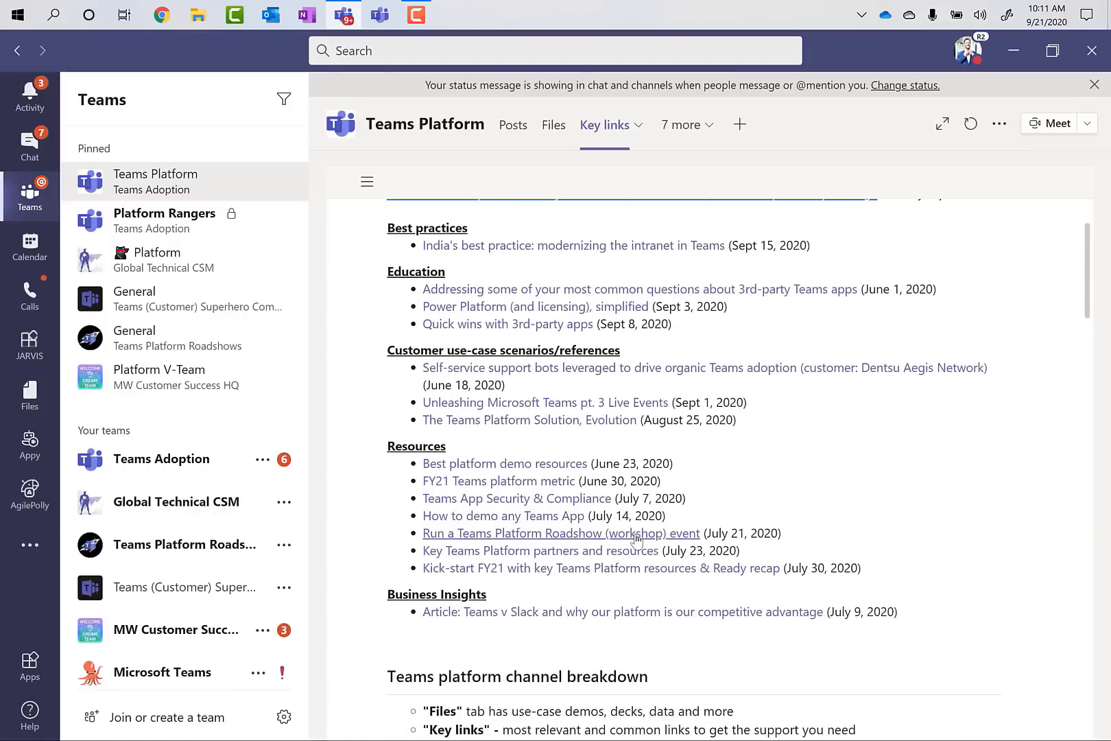
pyautogui.moveTo(928, 612); pyautogui.dragTo(388, 229)
pyautogui.click(750, 466)
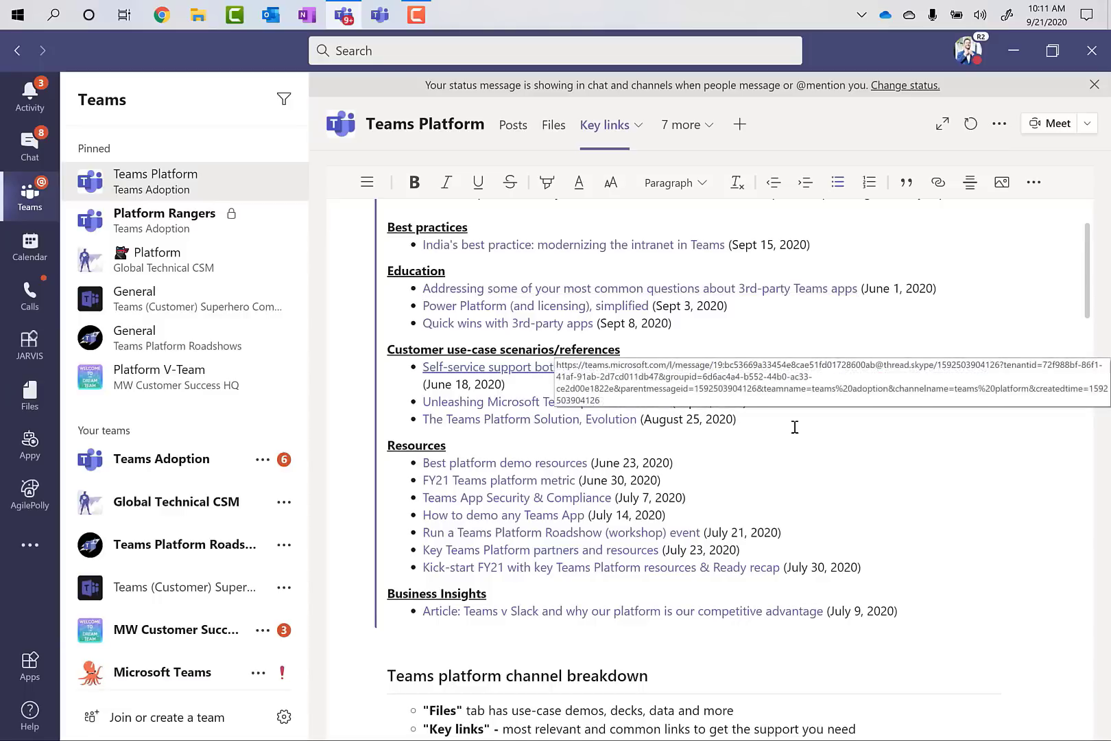
# Step: Follow the "Best platform demo resources" link, expand the full linked post, and return to Key links
pyautogui.click(490, 464)
pyautogui.keyDown('ctrl'); pyautogui.click(490, 464); pyautogui.keyUp('ctrl')
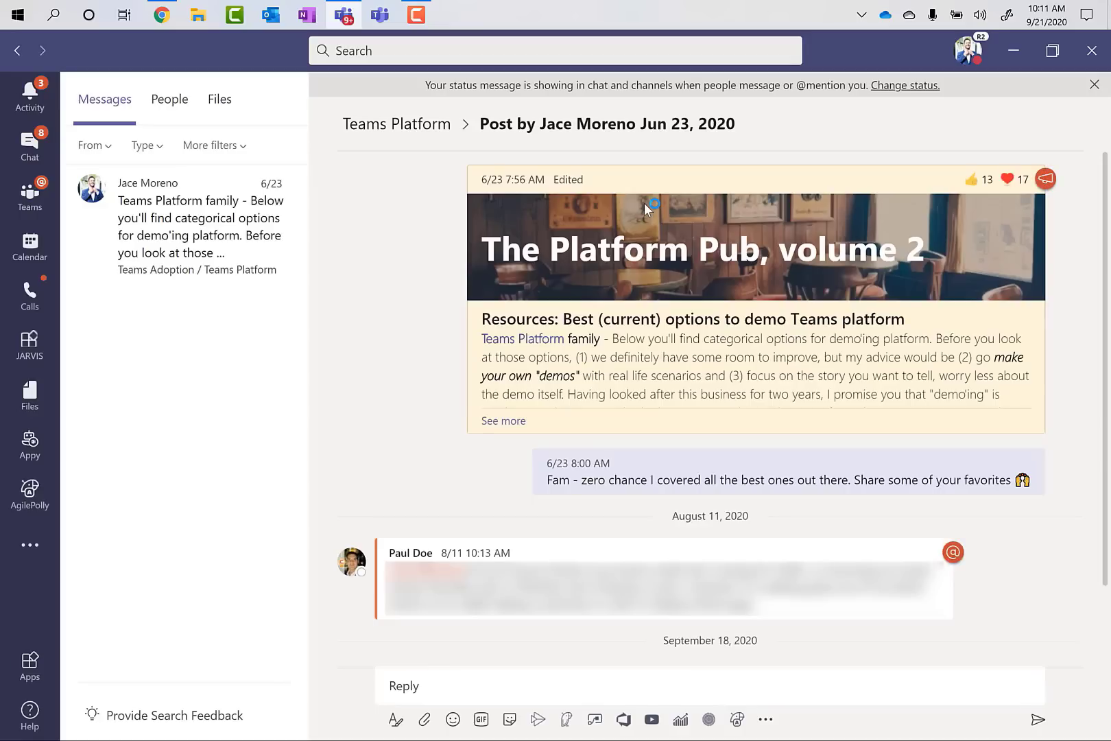
pyautogui.click(507, 421)
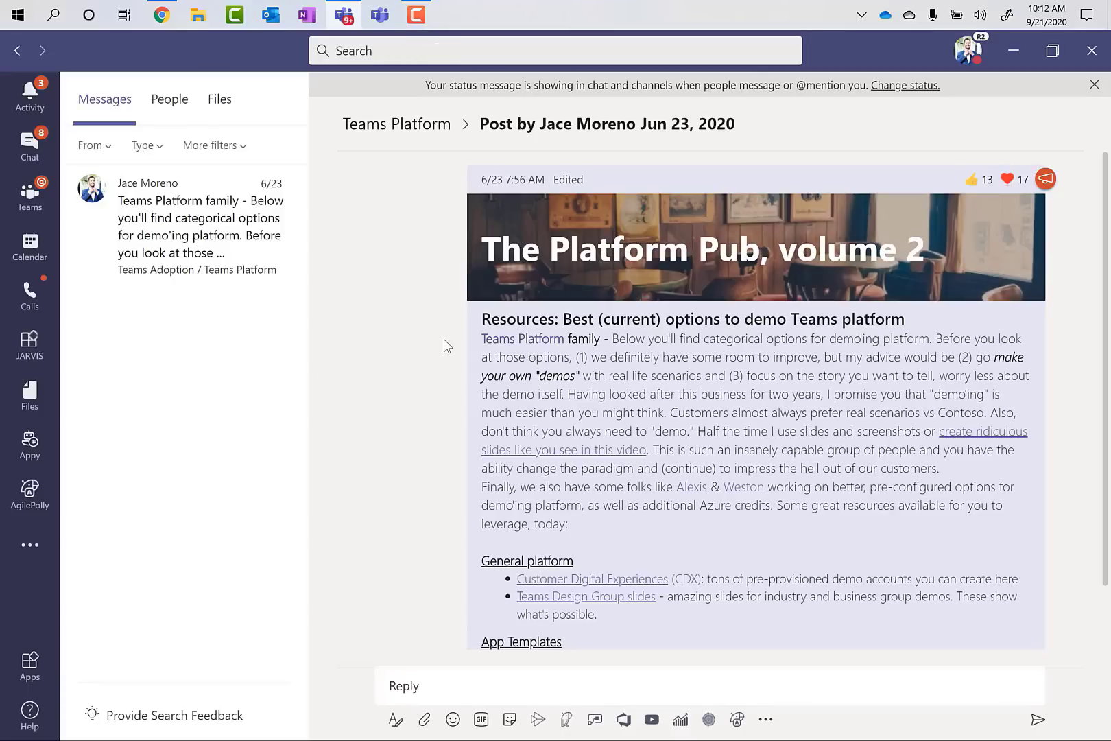
pyautogui.click(16, 54)
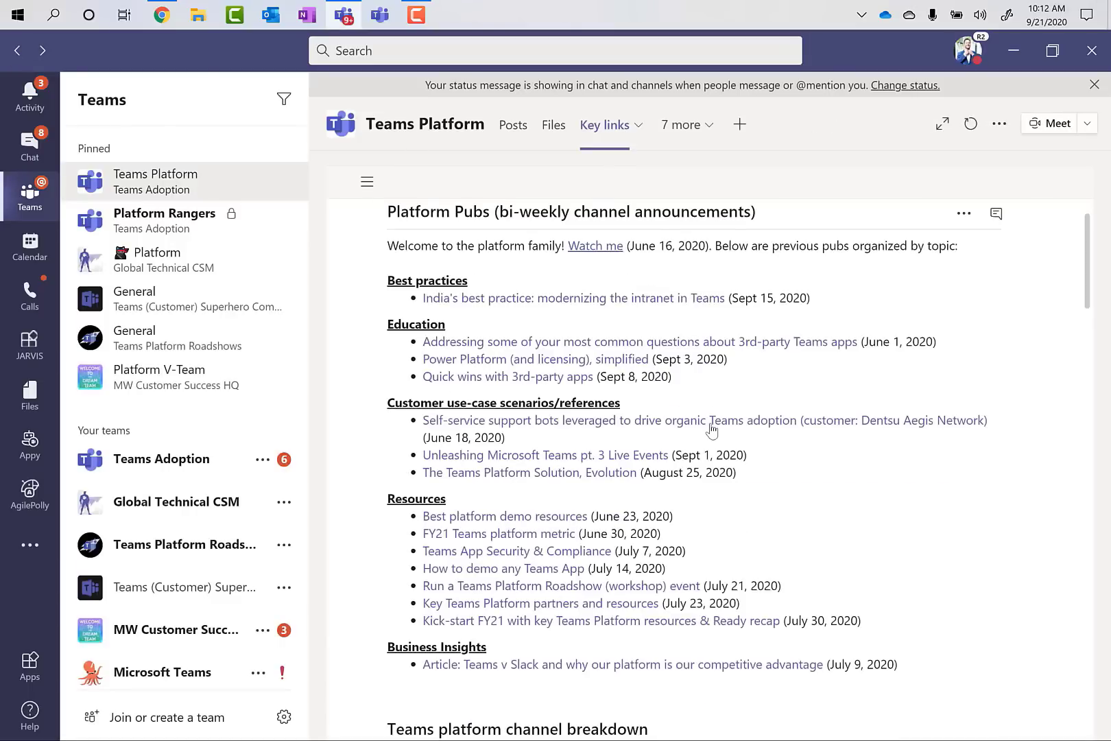
# Step: Review the Teams platform channel breakdown and the remaining Key links sections through to Core decks
pyautogui.scroll(-3, 705, 427)
pyautogui.scroll(-2, 712, 424)
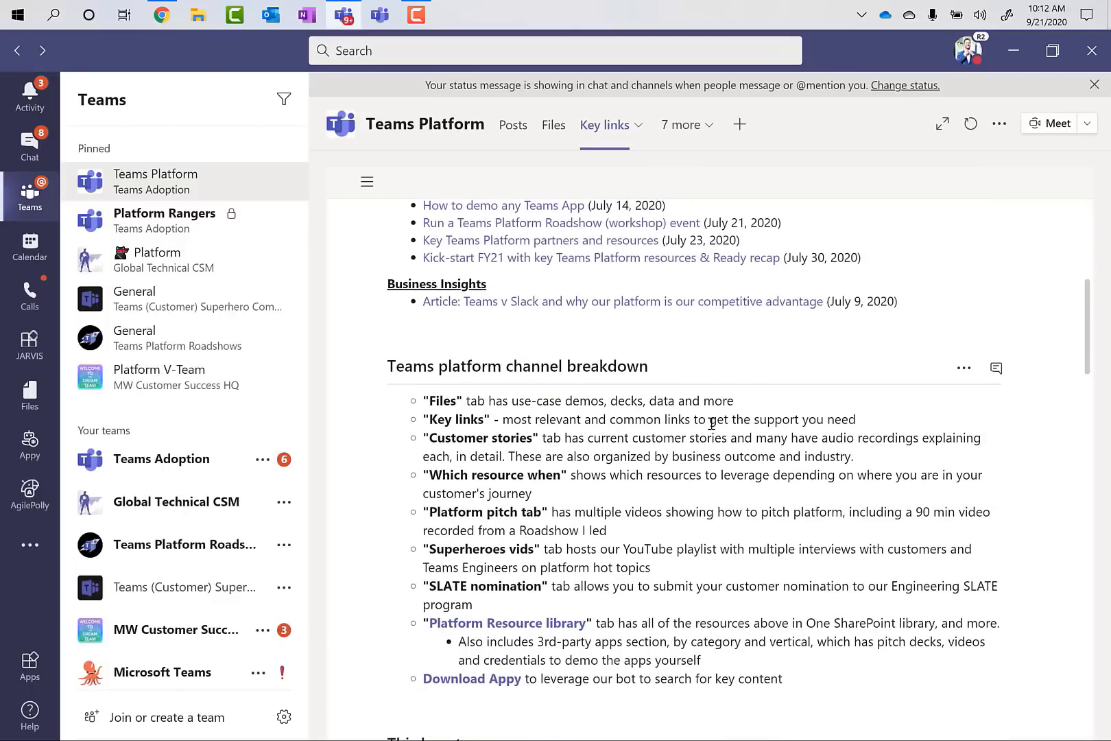
pyautogui.scroll(-1, 707, 424)
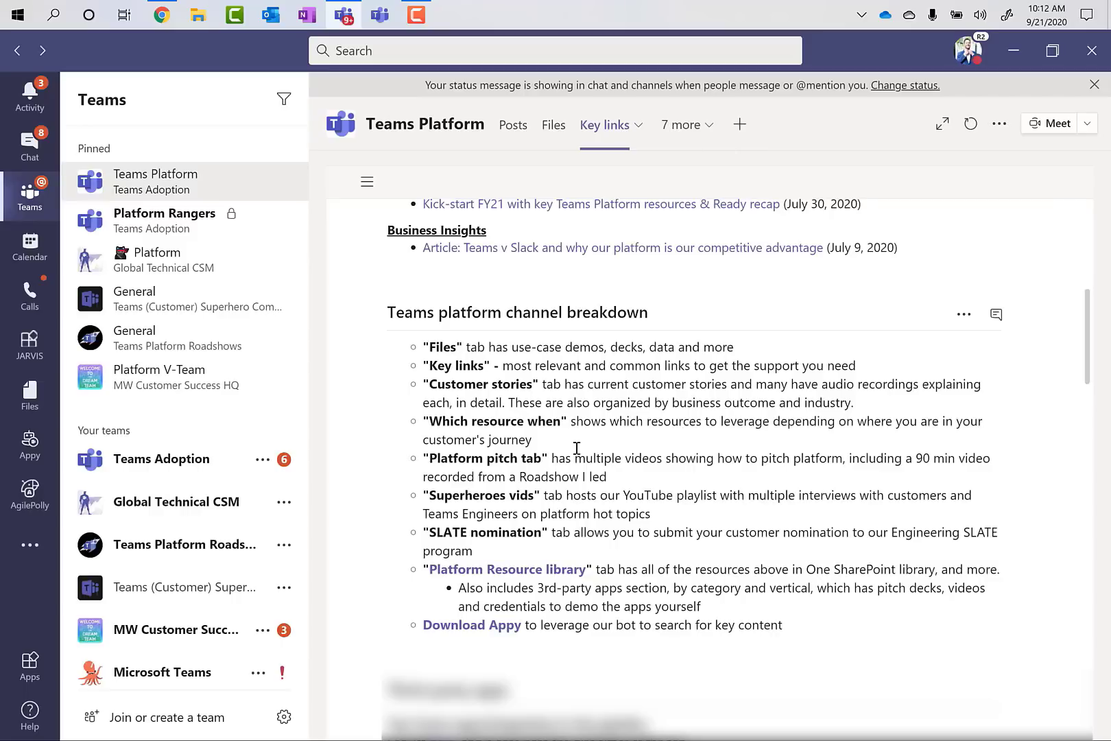
pyautogui.scroll(-6, 404, 526)
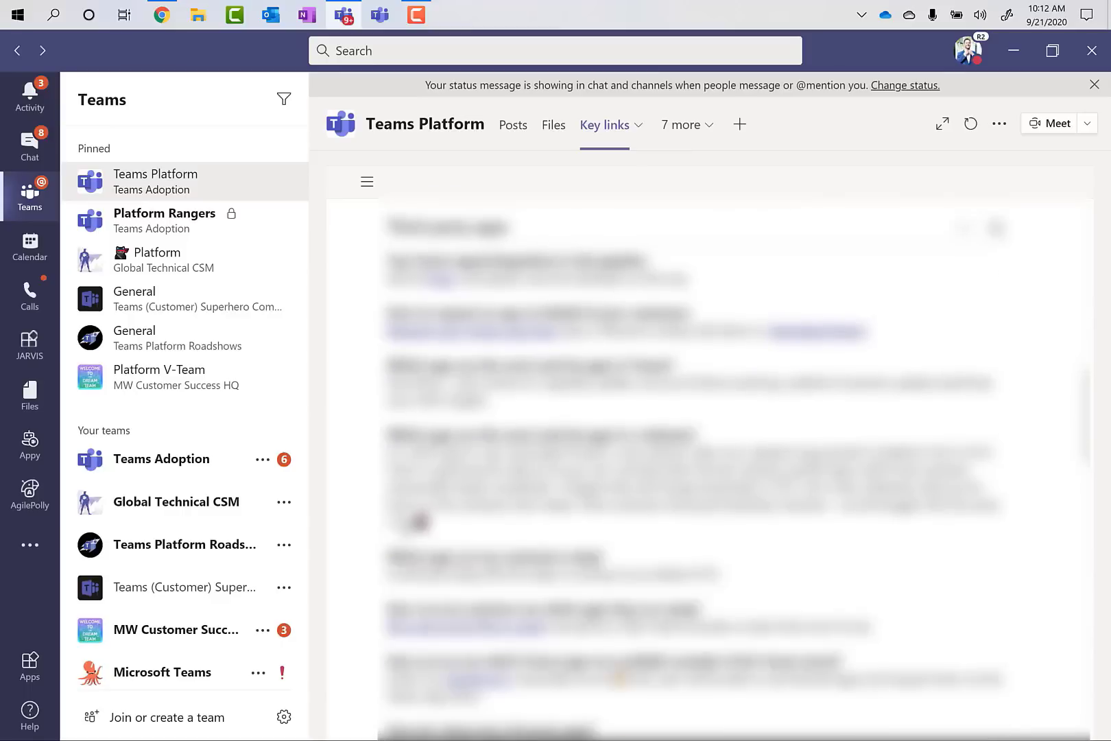
pyautogui.scroll(-5, 406, 525)
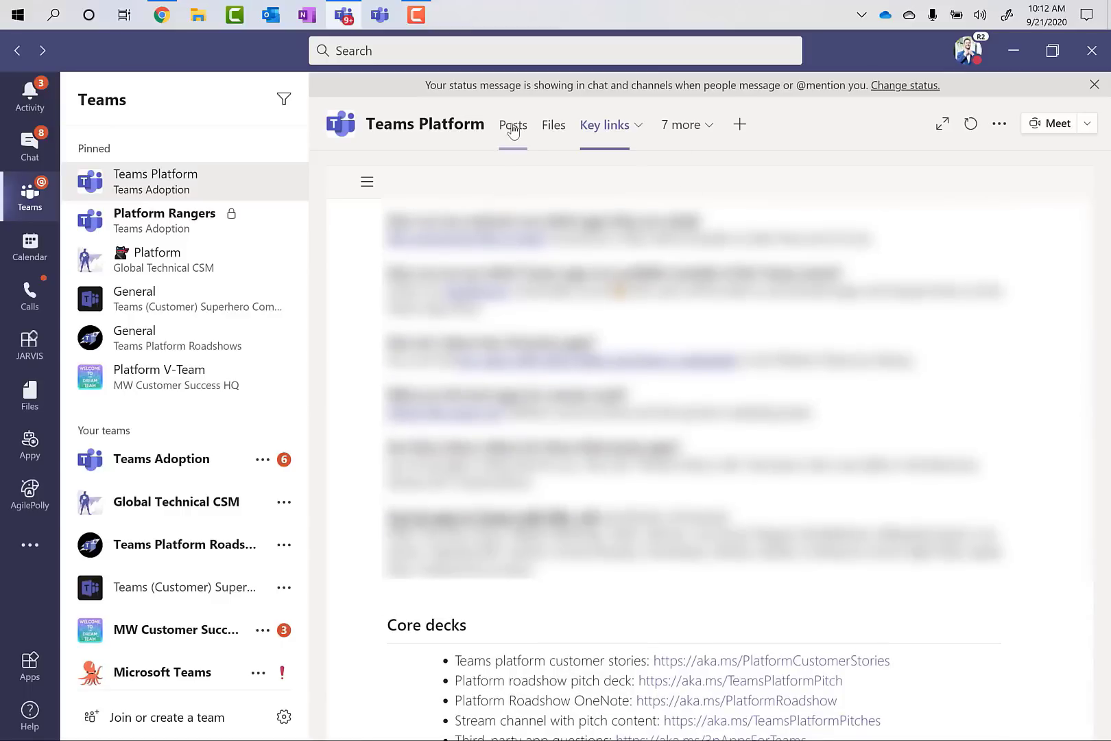
# Step: View the latest conversations in the Teams Platform channel's posts and return to its Key links
pyautogui.click(513, 128)
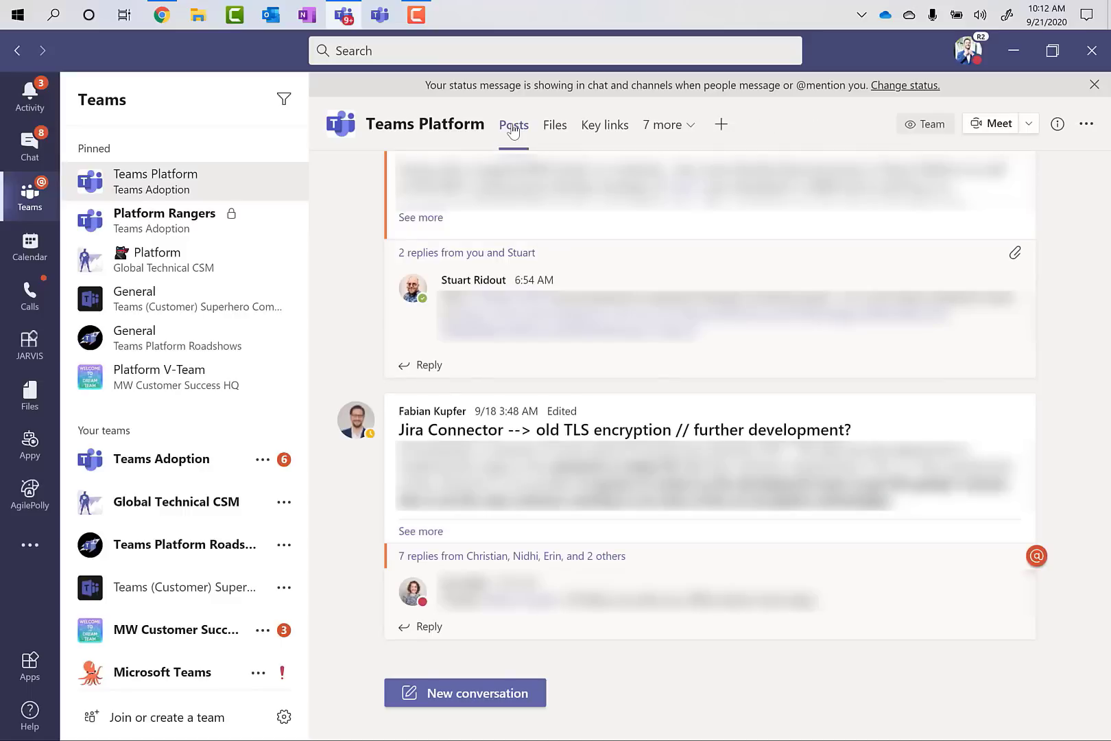
pyautogui.moveTo(349, 419)
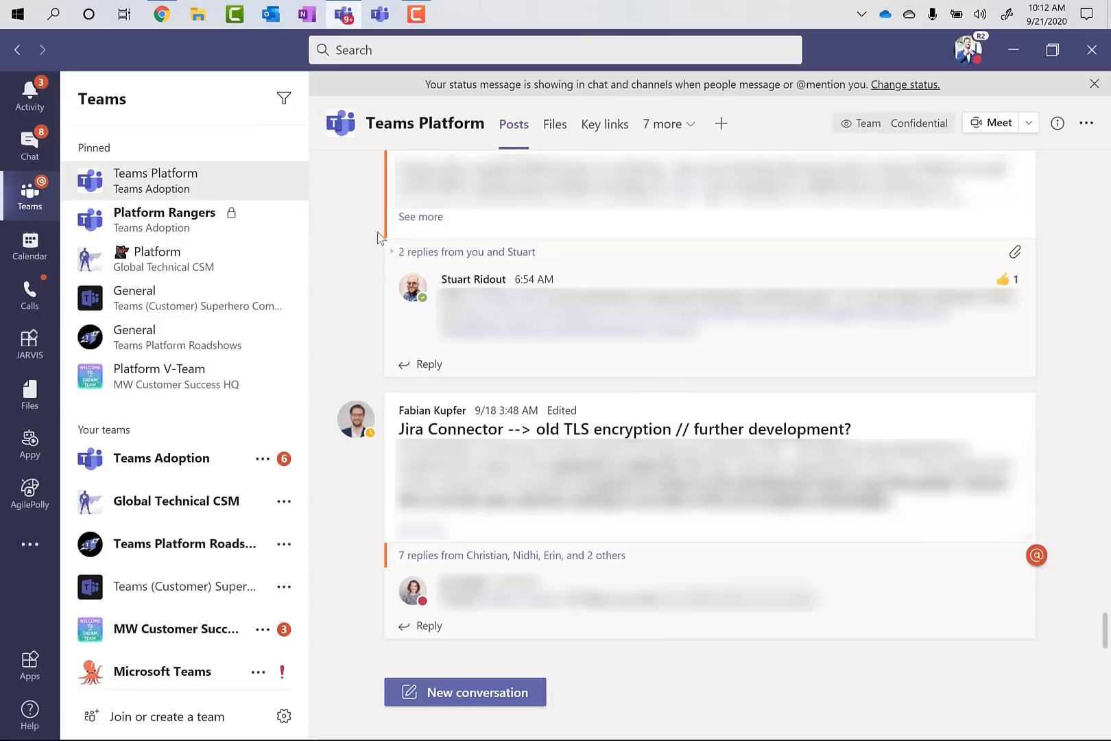
pyautogui.click(603, 128)
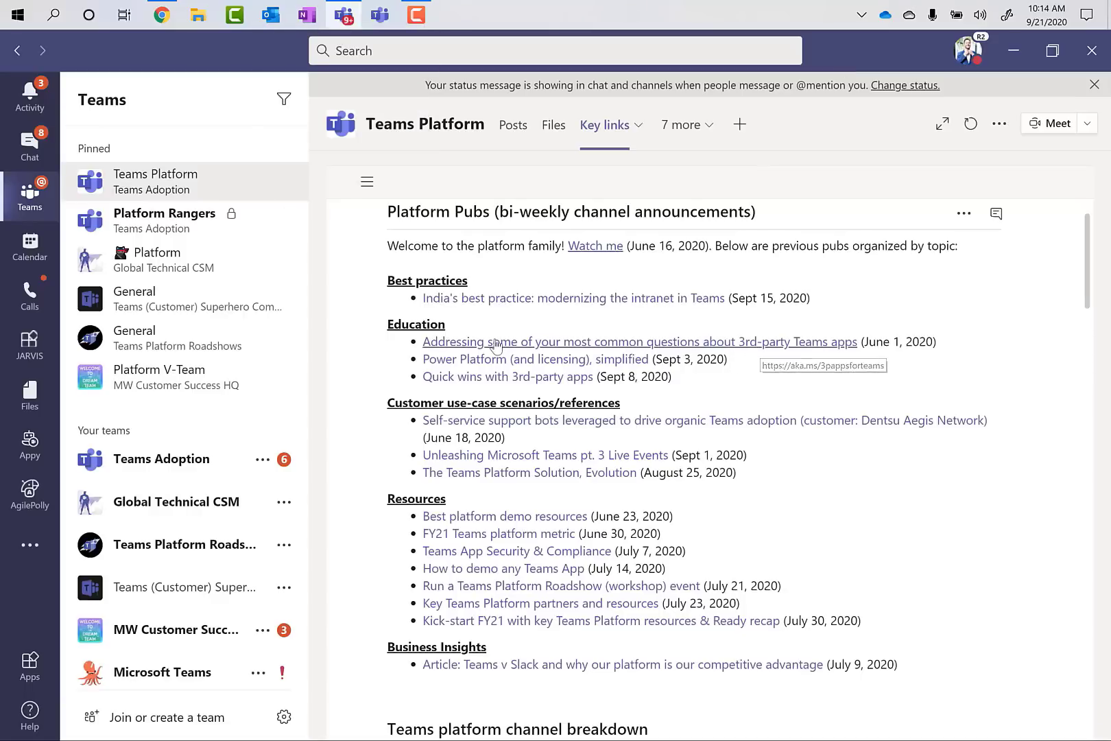
# Step: Start a new post in the channel with full formatting options and make it an Announcement
pyautogui.click(511, 127)
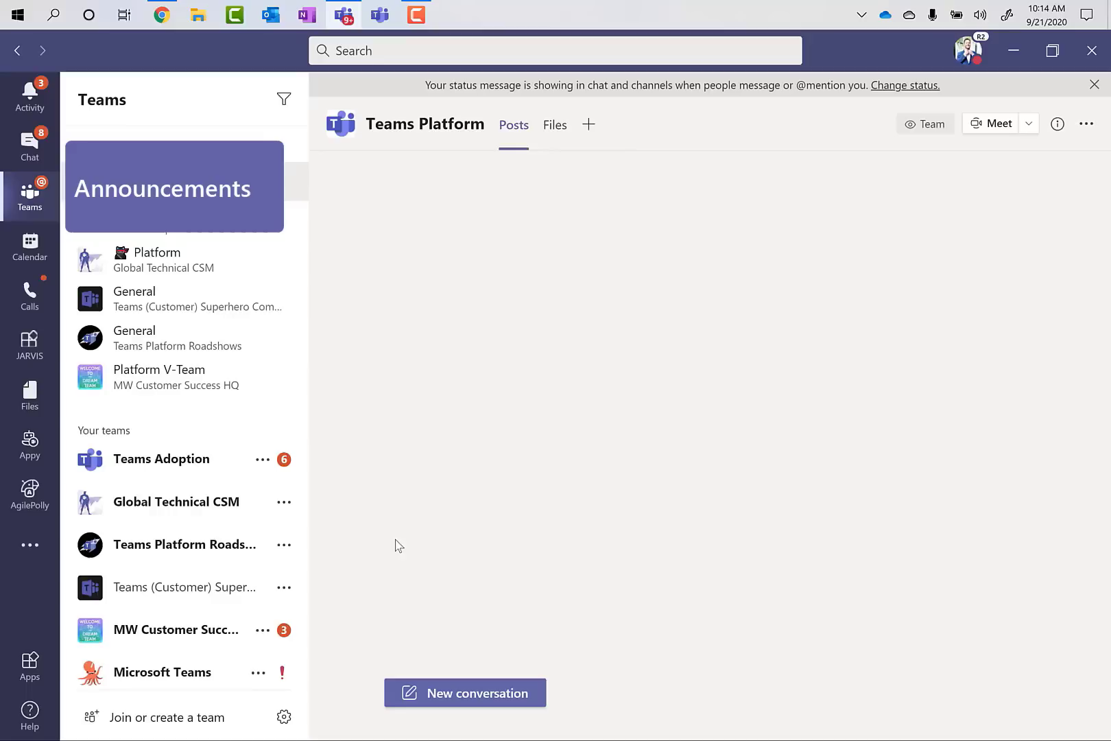
pyautogui.click(443, 703)
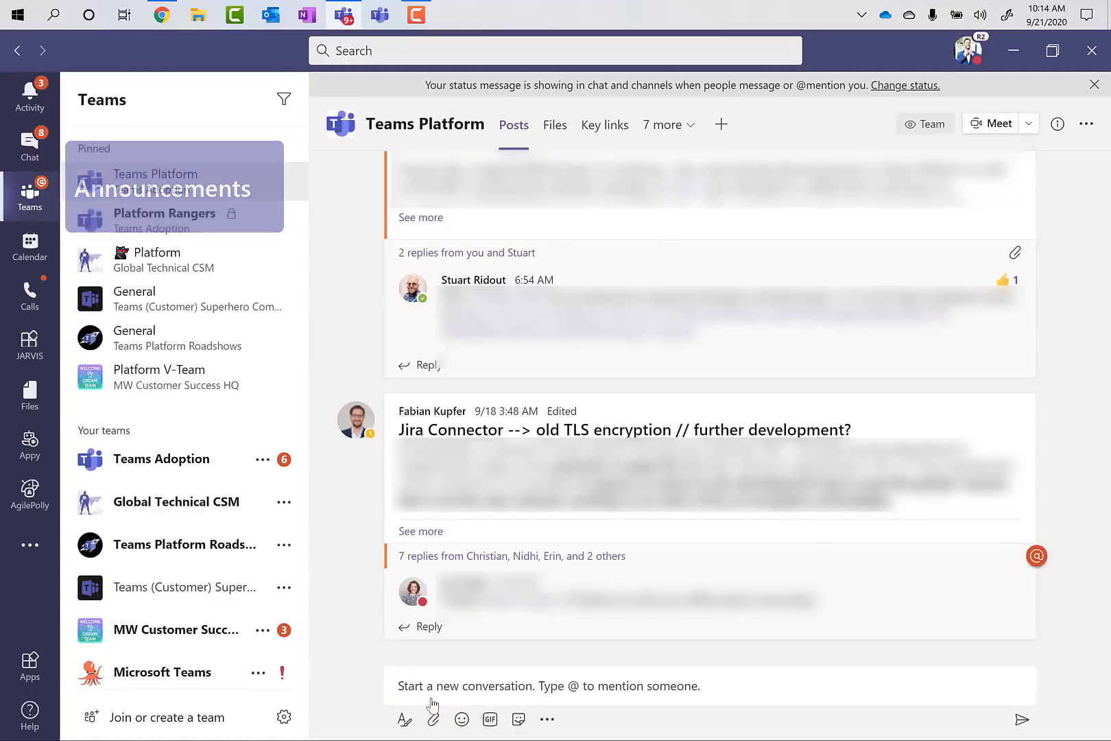
pyautogui.click(404, 721)
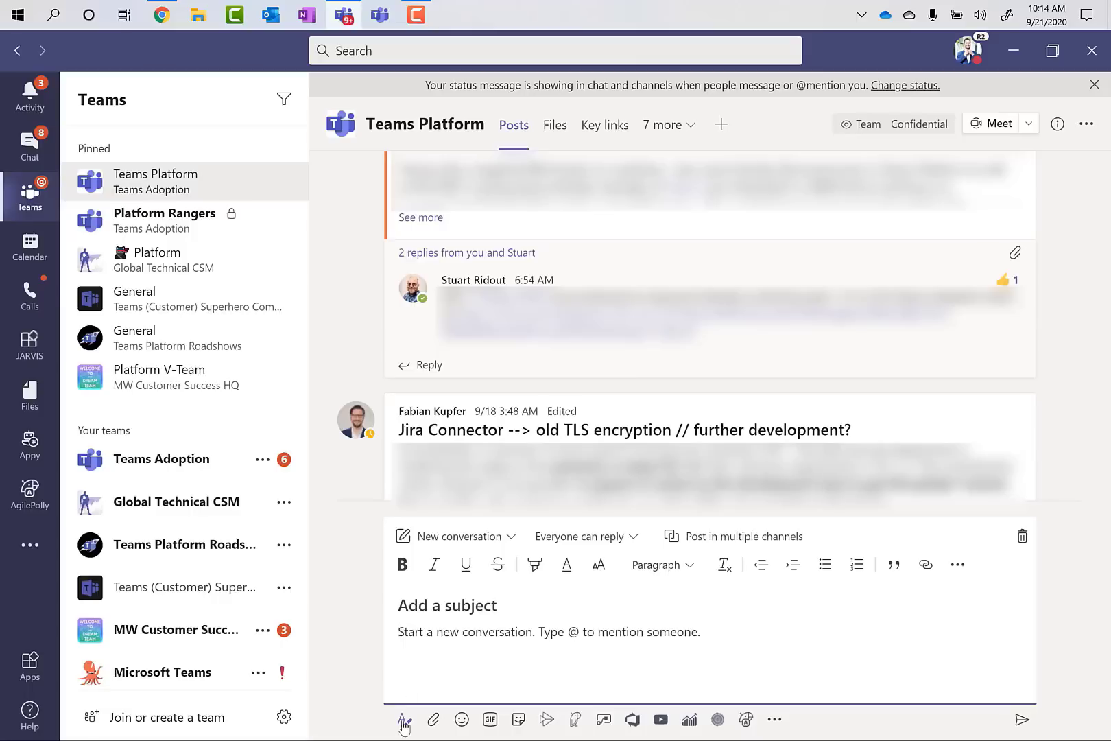
pyautogui.click(496, 540)
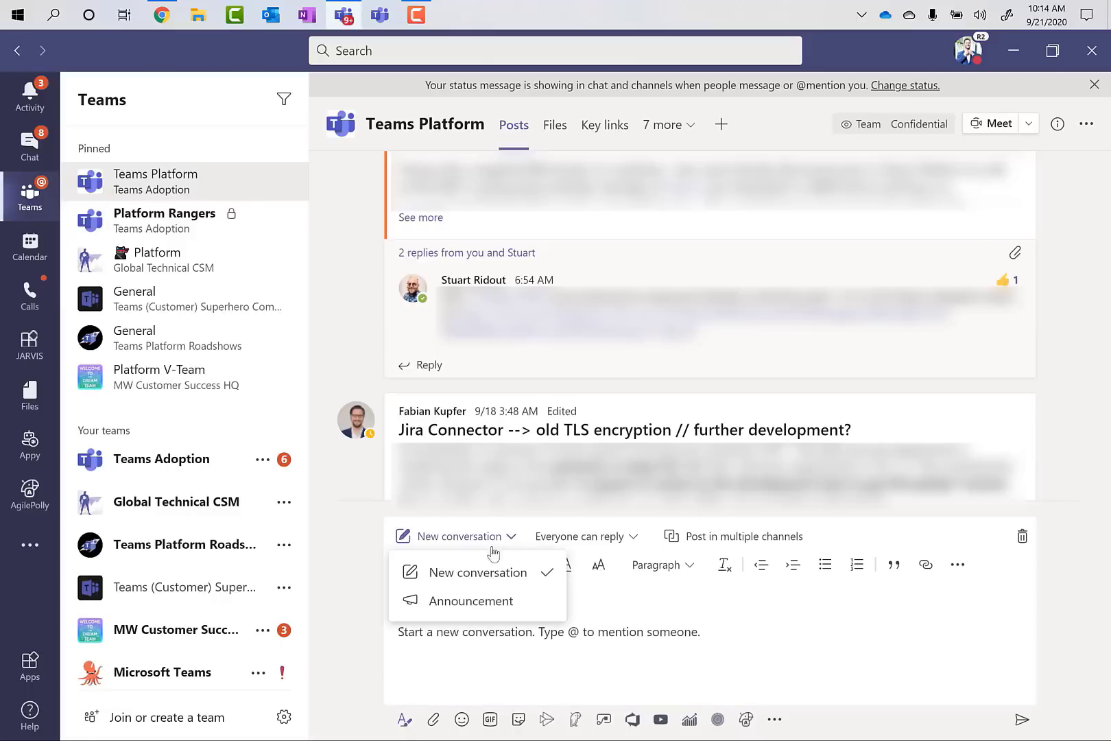
pyautogui.click(480, 603)
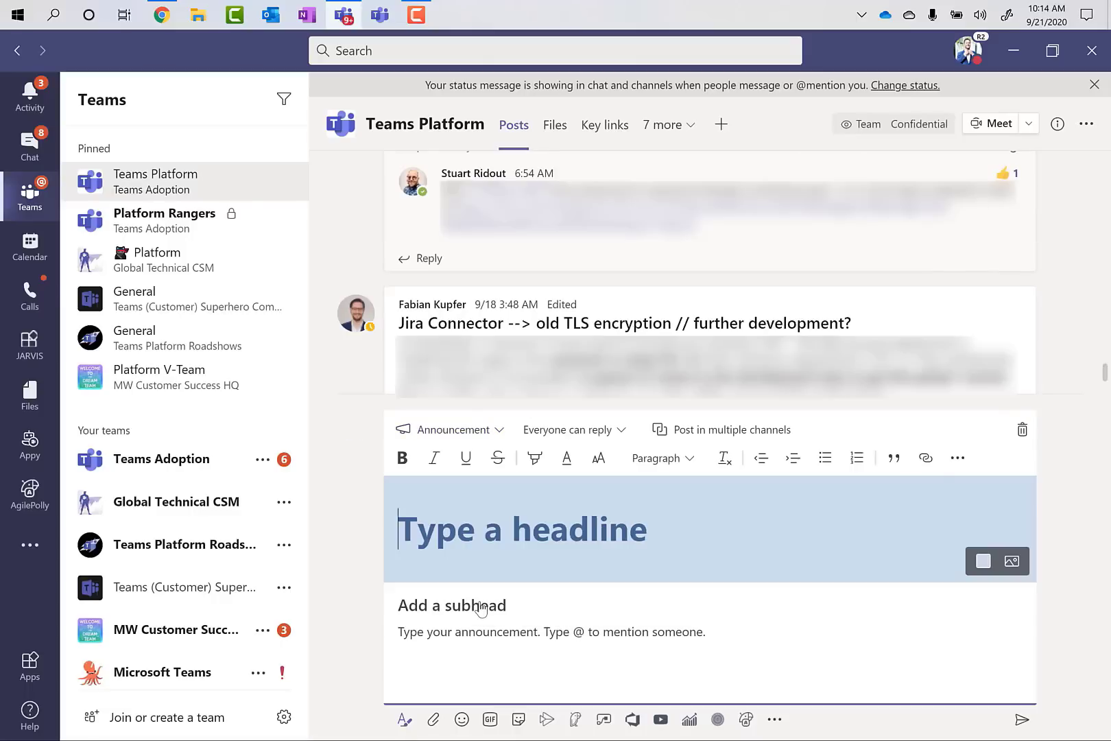
# Step: Enter "The Platform Pub, volume 21" as the announcement's headline
pyautogui.write('The')
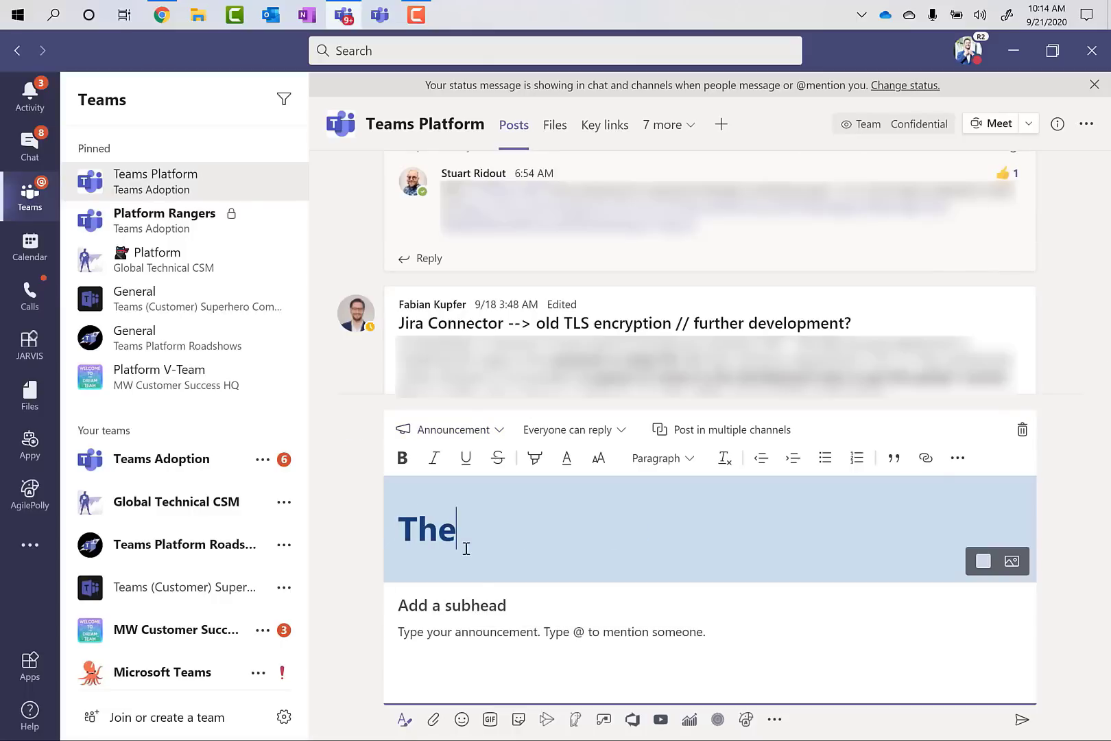
pyautogui.write(' Platform Pubn')
pyautogui.press('BackSpace')
pyautogui.press('BackSpace')
pyautogui.write('b, volume 21')
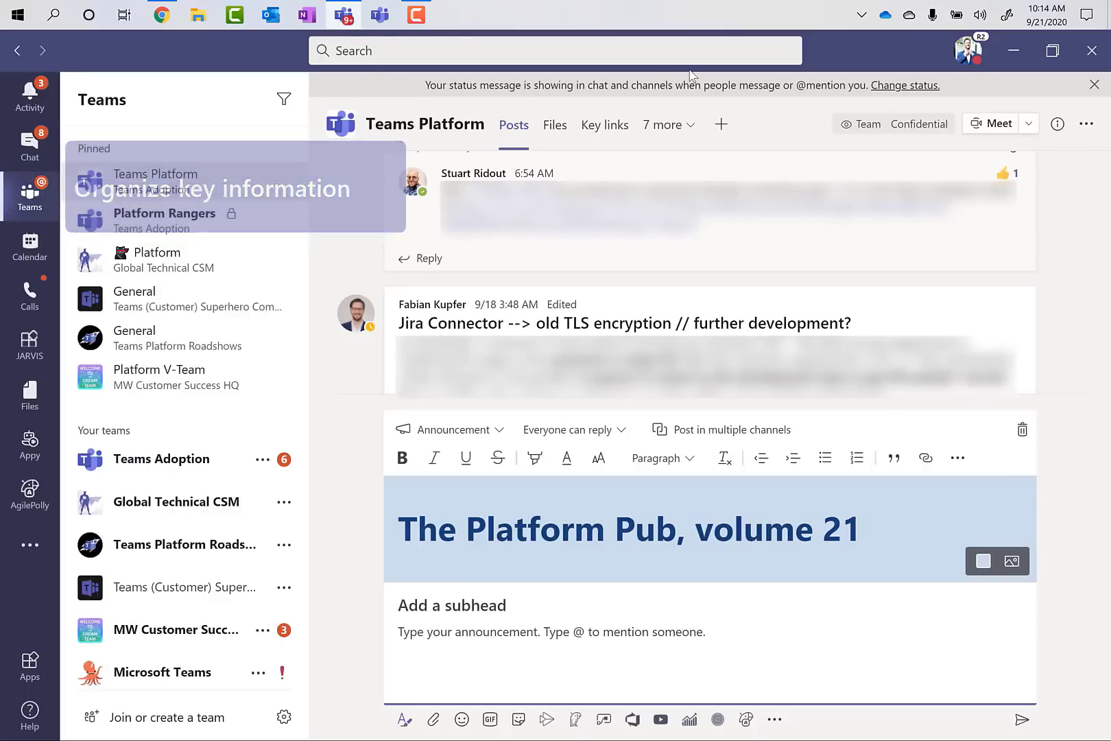
# Step: View the channel's Files, and open the Customer References presentation and refresh it
pyautogui.click(558, 126)
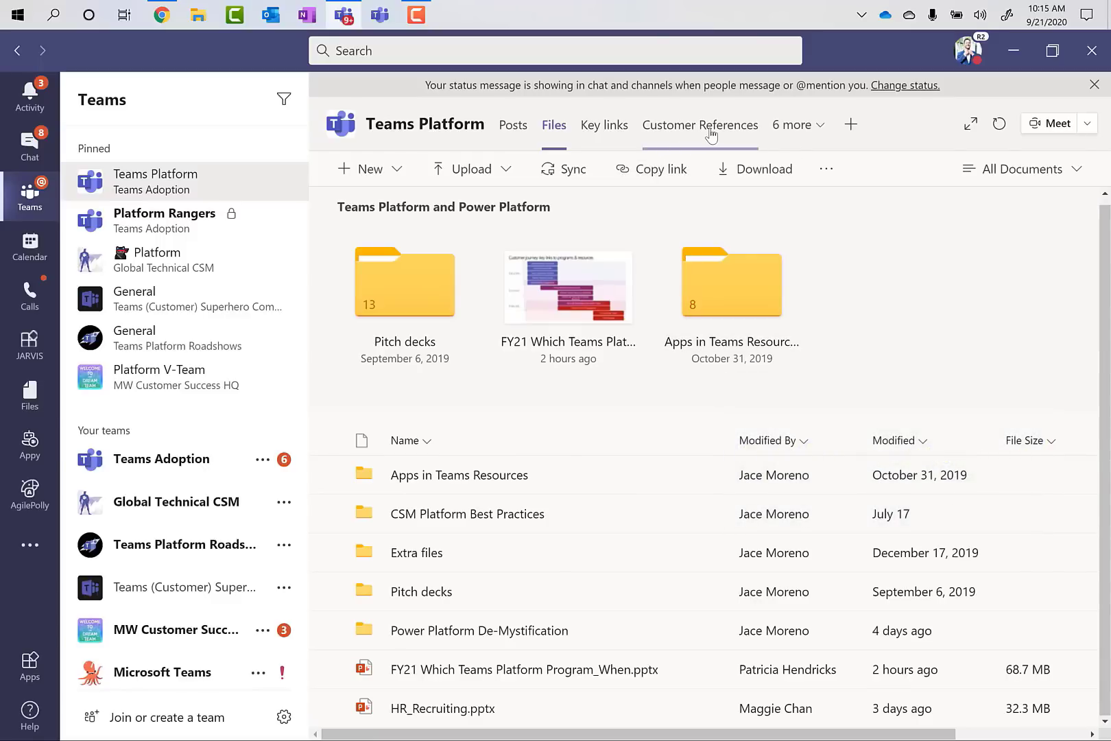
pyautogui.click(711, 132)
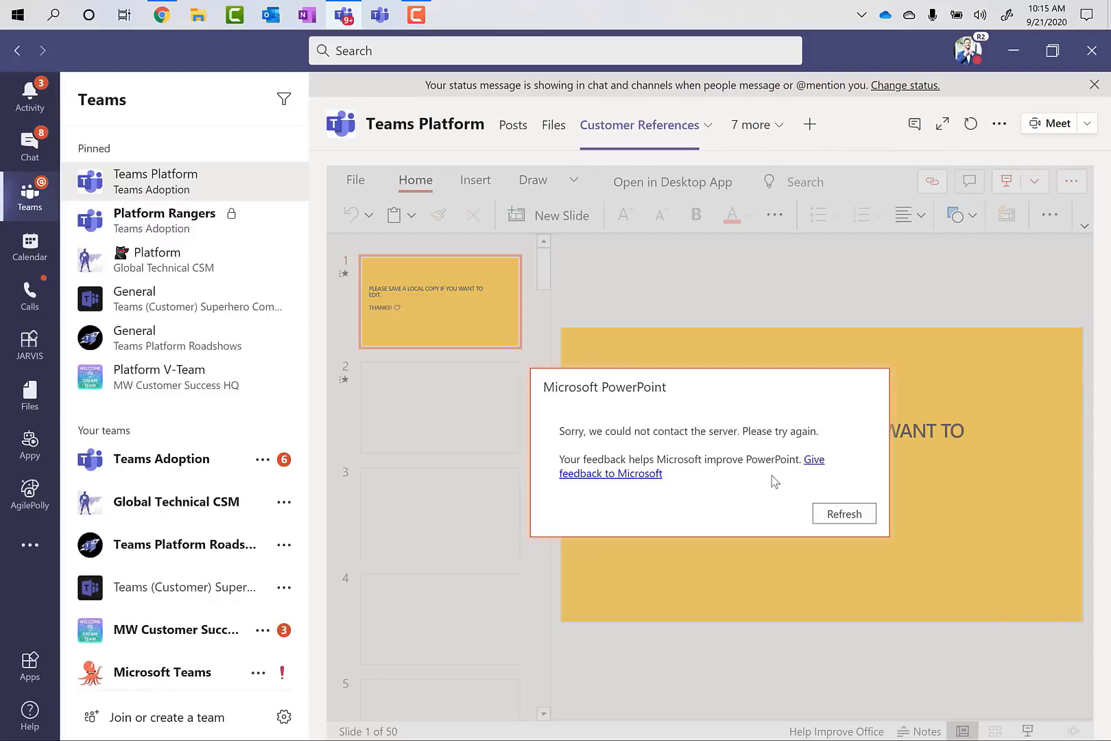
pyautogui.click(850, 514)
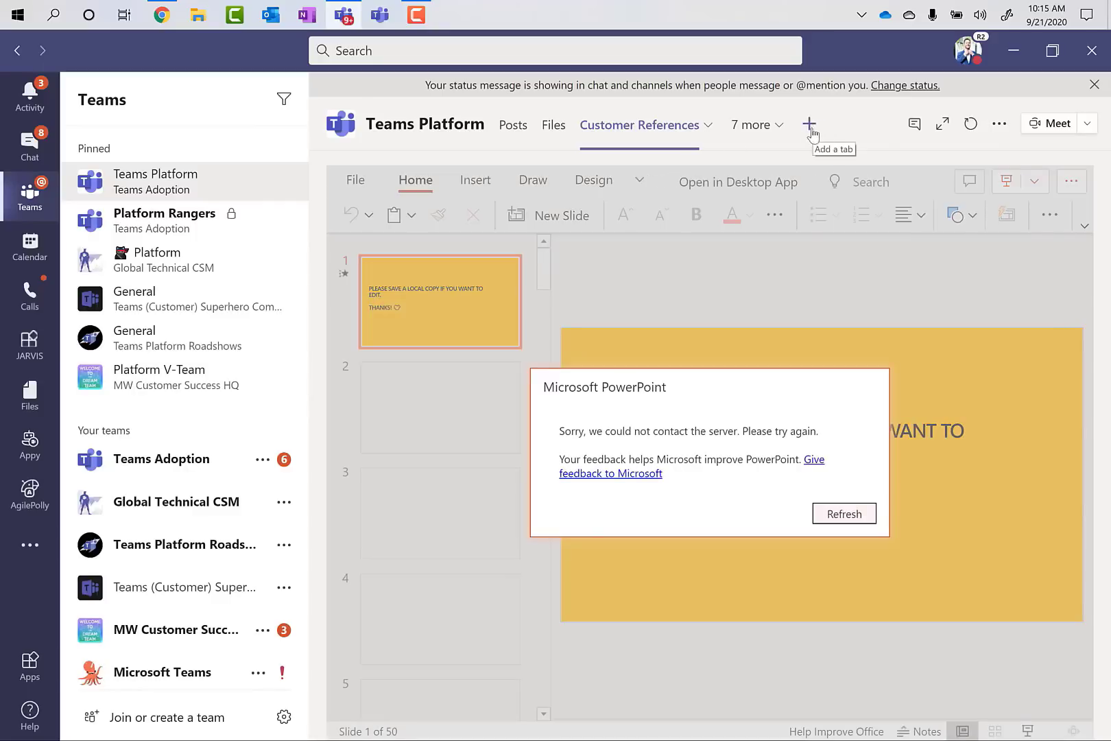
pyautogui.click(842, 516)
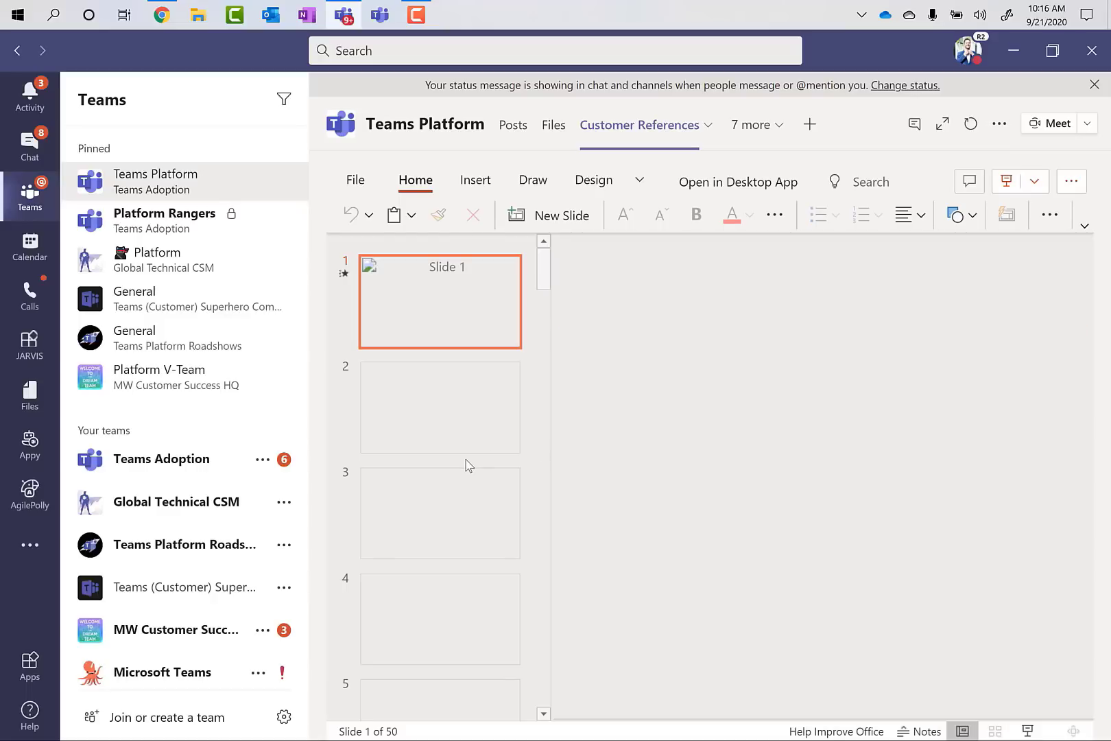
# Step: Try to open Customer References in the desktop app, and show the copy-link option in its expanded view
pyautogui.click(733, 184)
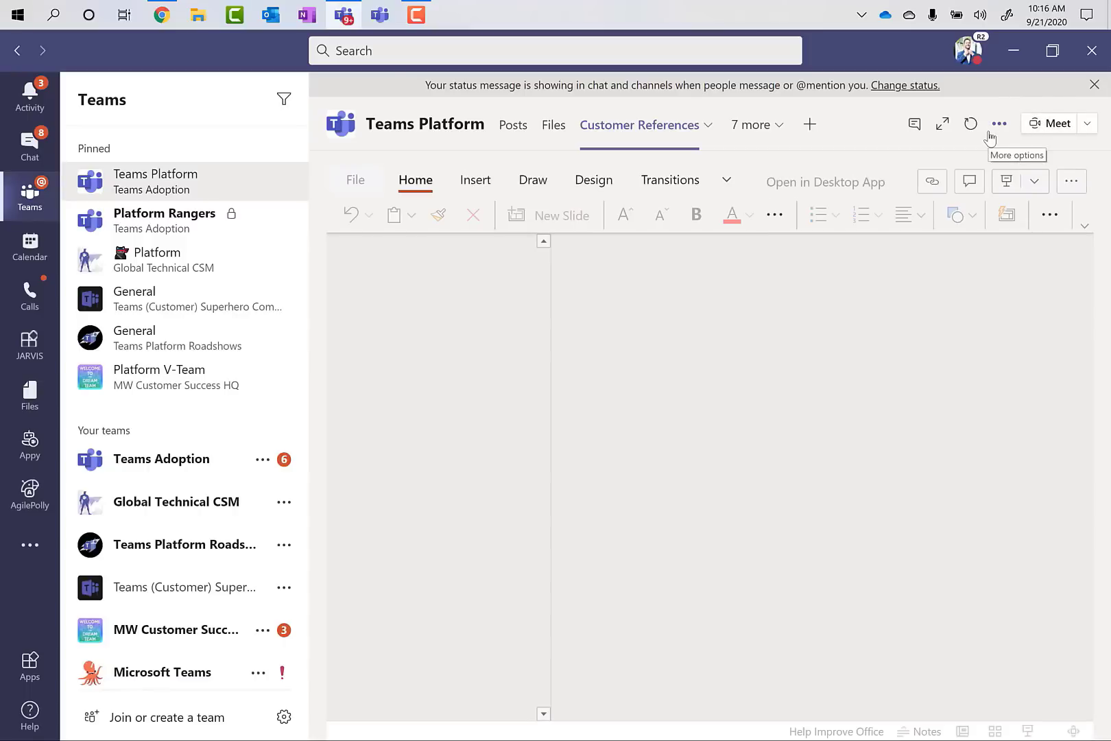
pyautogui.click(943, 125)
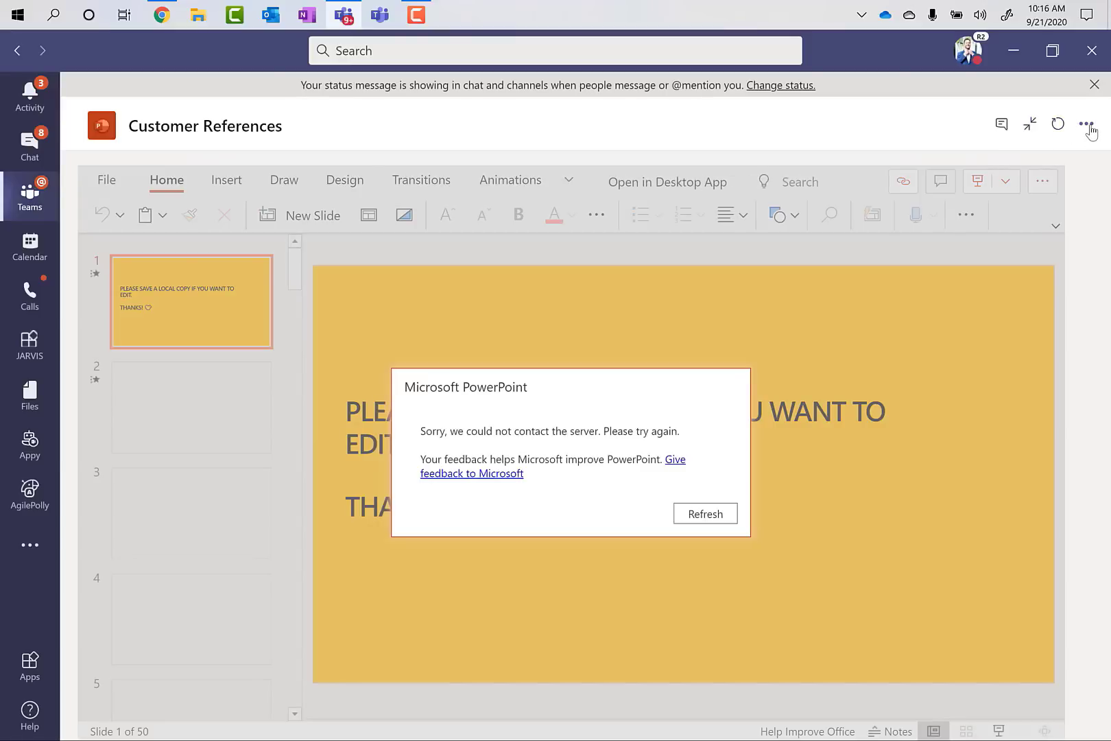
pyautogui.click(1087, 126)
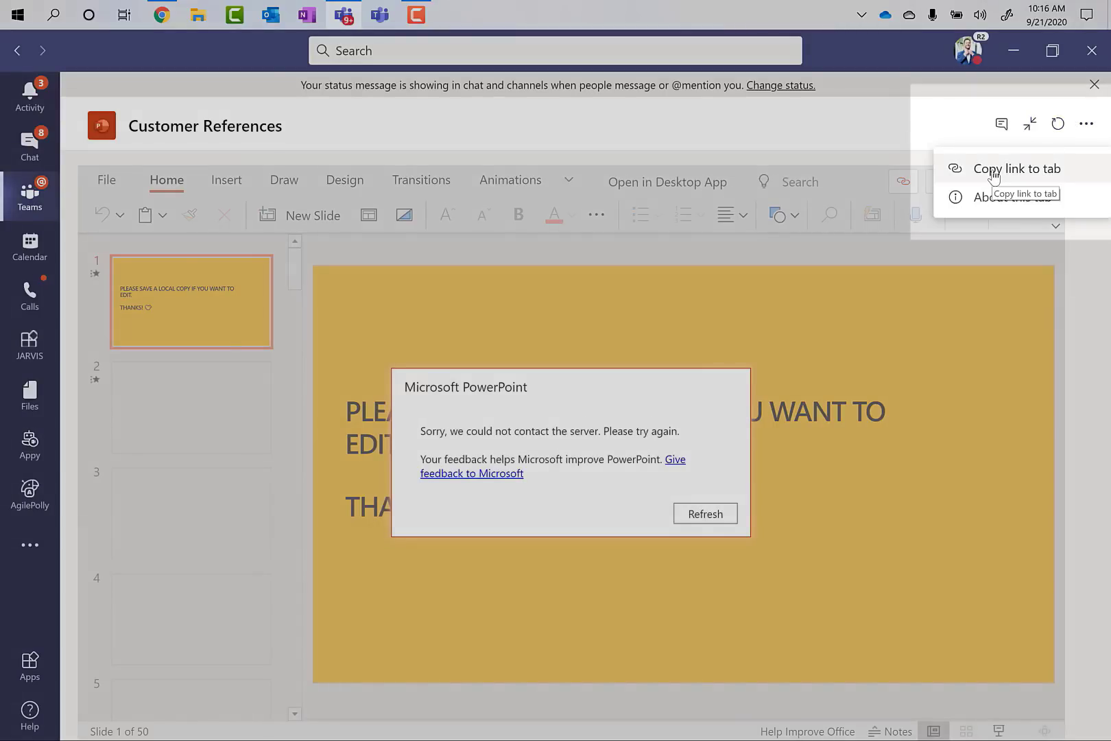
pyautogui.press('Escape')
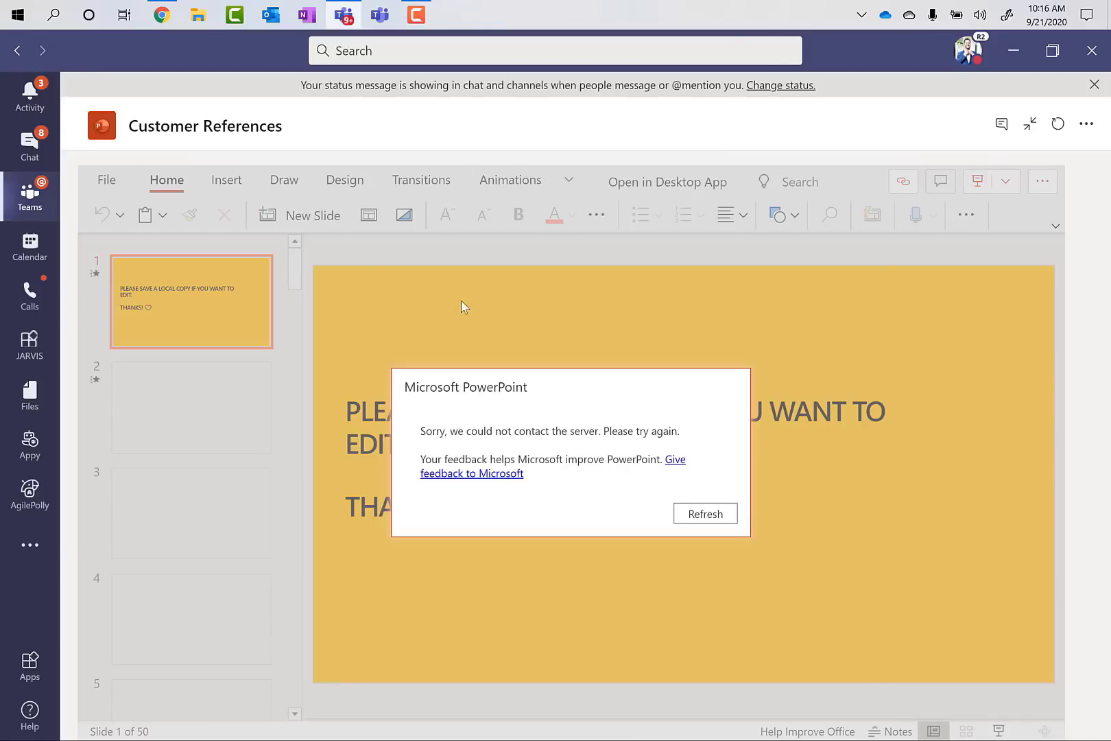
pyautogui.click(1031, 123)
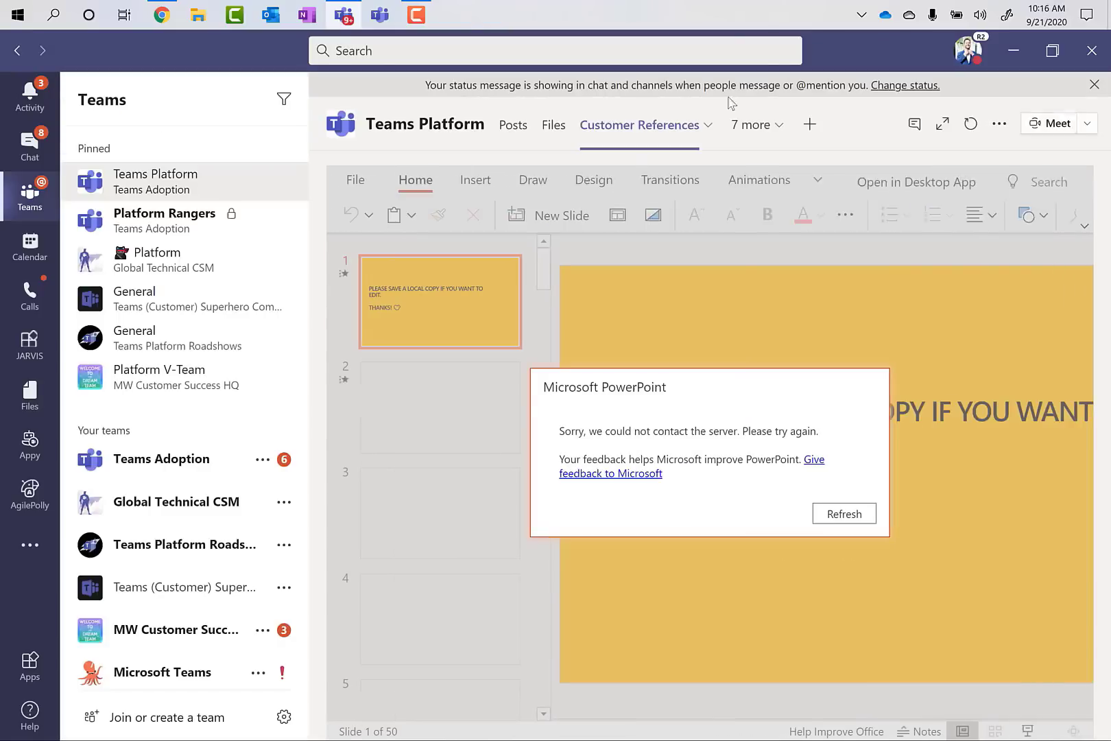
# Step: Open the channel's Platform pitch videos and browse both pages of the video list
pyautogui.click(764, 129)
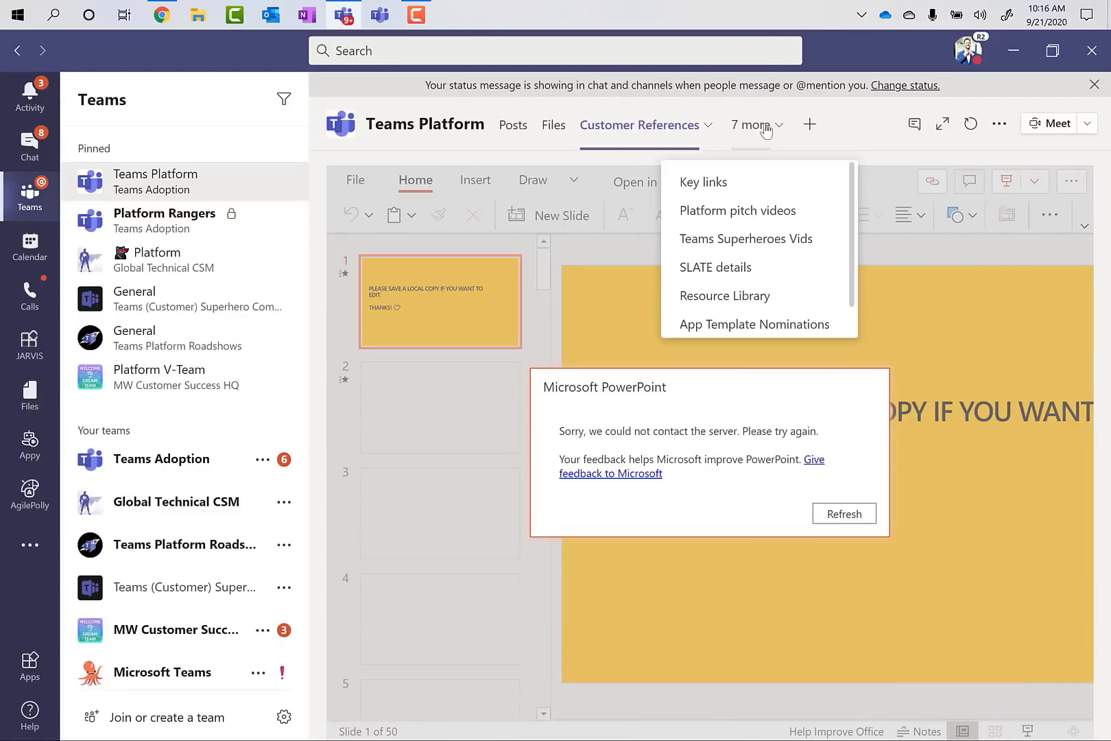
pyautogui.click(757, 210)
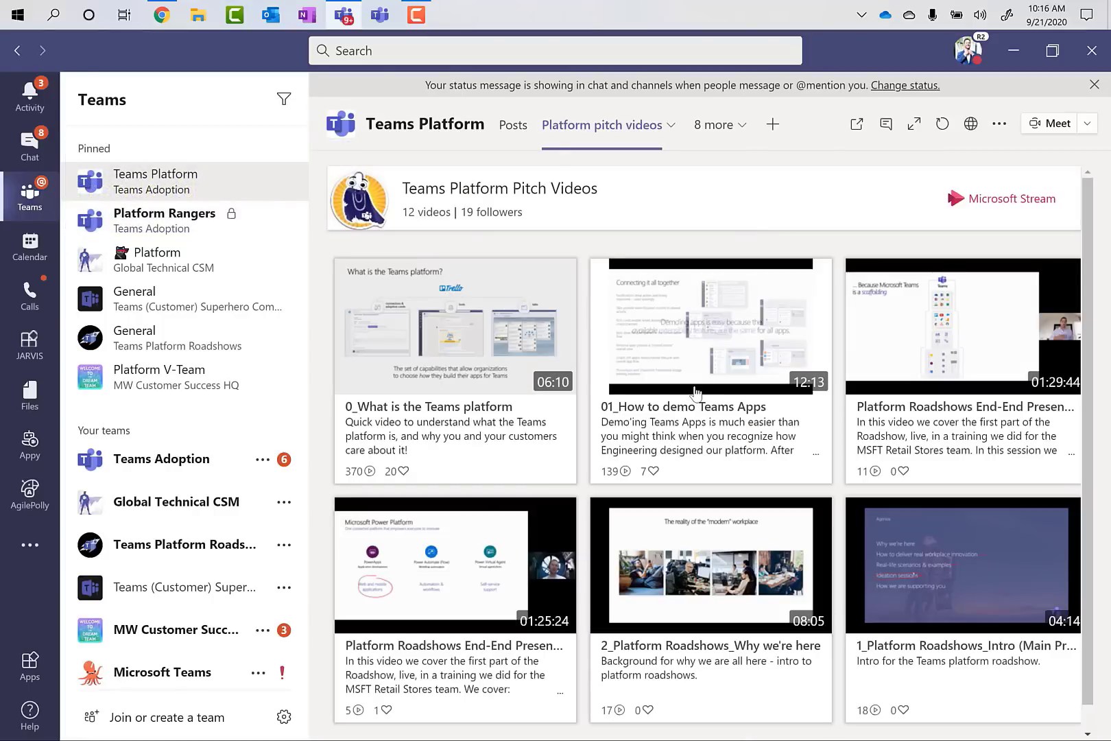
pyautogui.scroll(-1, 695, 392)
pyautogui.scroll(1, 695, 392)
pyautogui.scroll(-1, 695, 393)
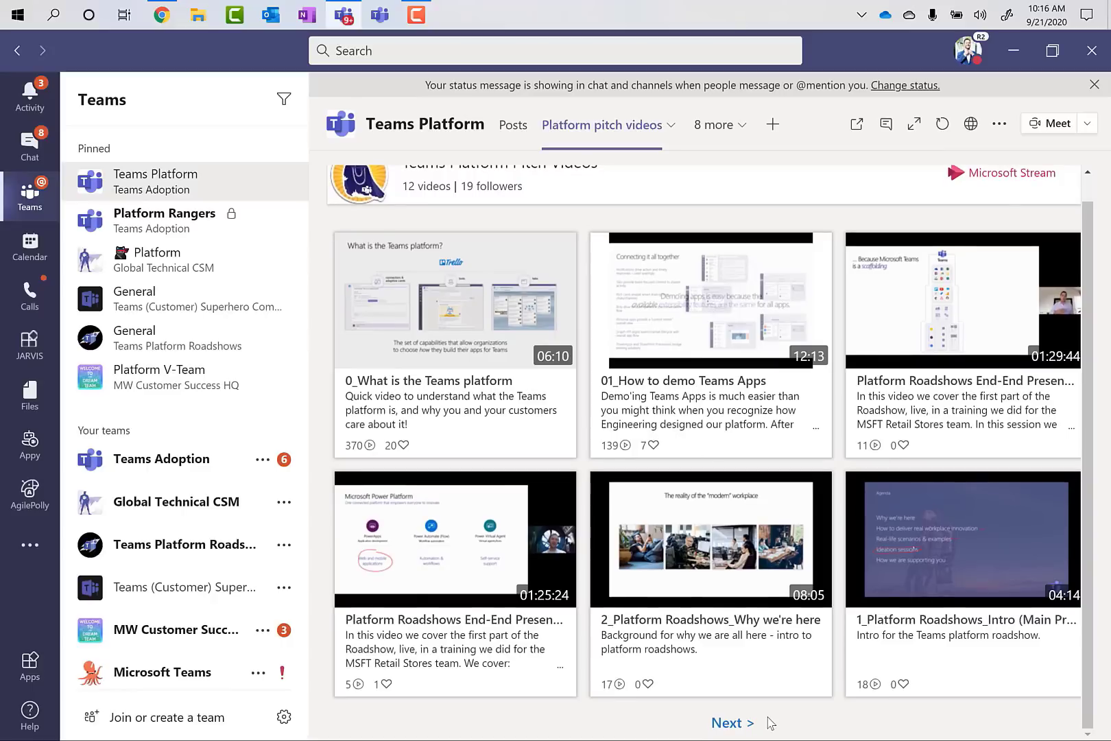
pyautogui.click(732, 724)
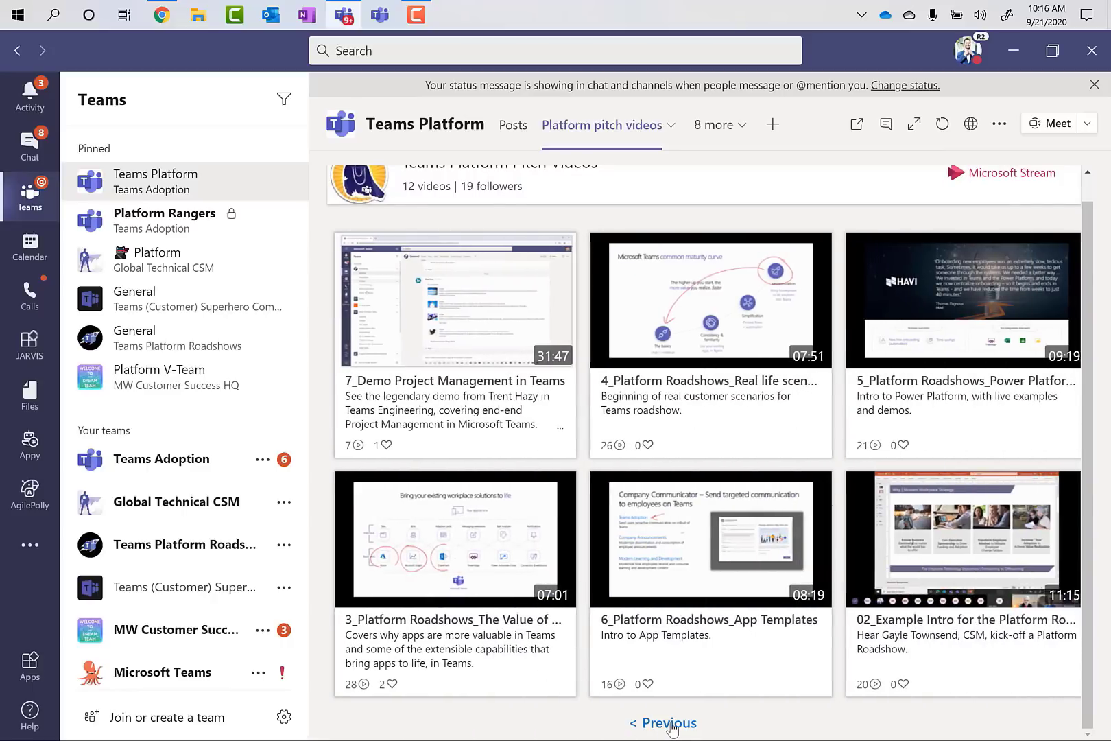
pyautogui.click(662, 724)
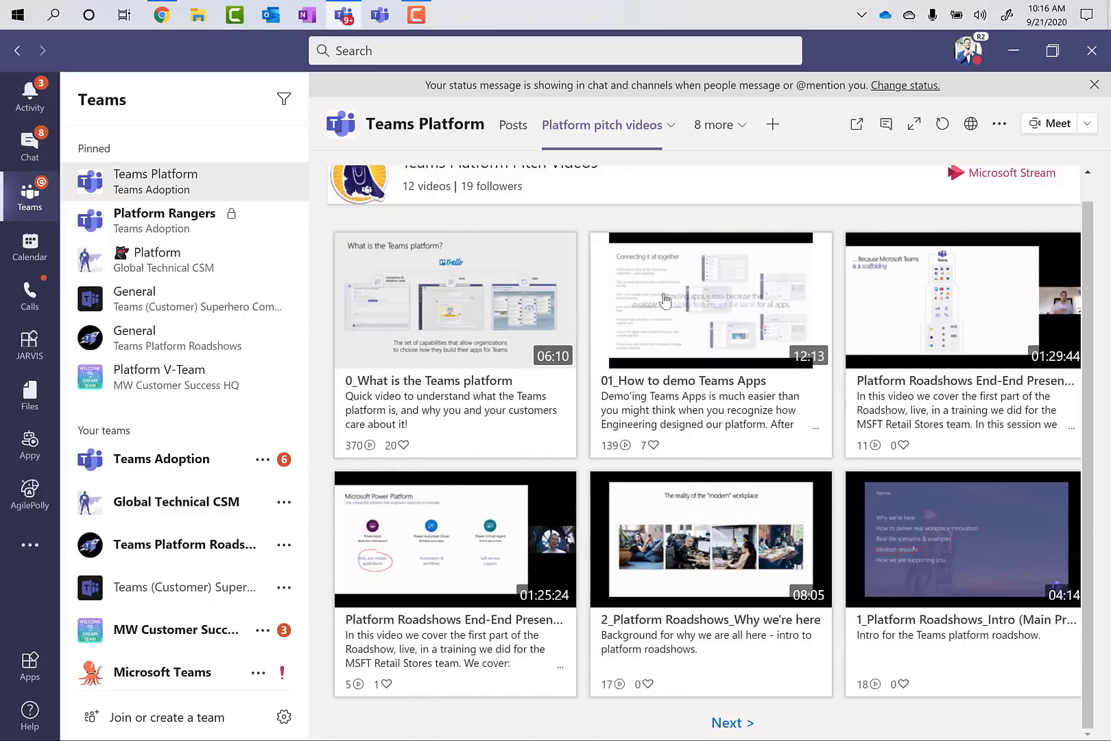
# Step: Open Teams Superheroes Vids in expanded view, browse the uploaded YouTube videos, and restore the normal channel view
pyautogui.click(741, 128)
pyautogui.click(707, 268)
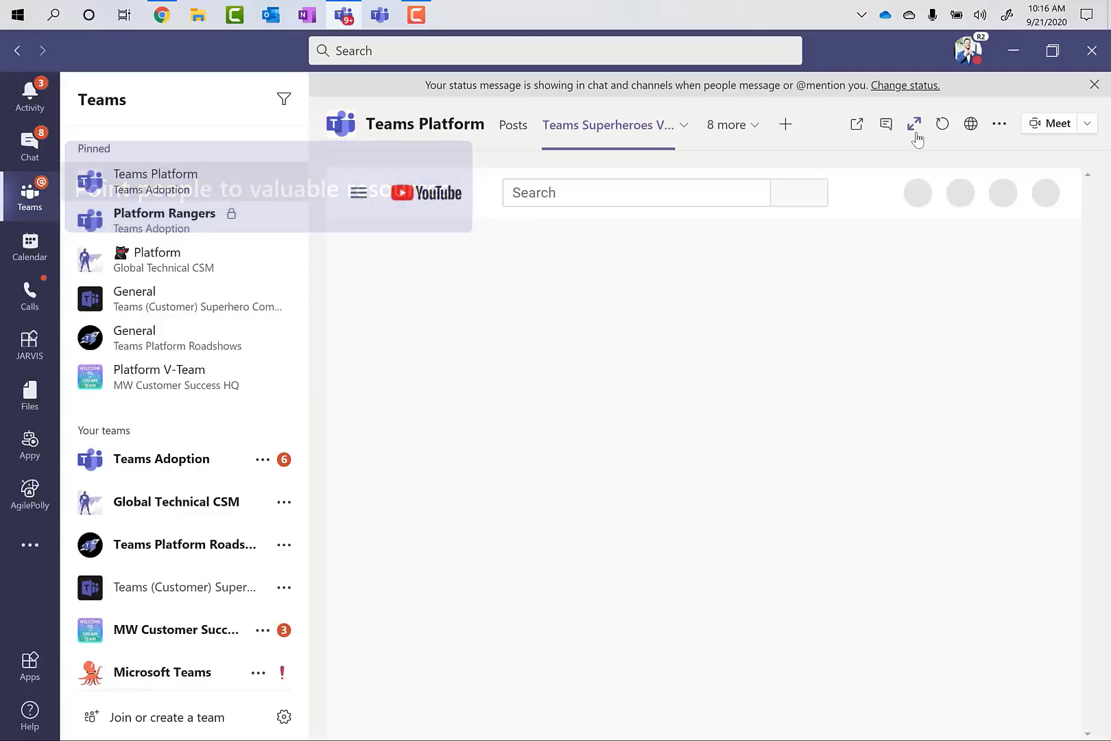
pyautogui.click(914, 127)
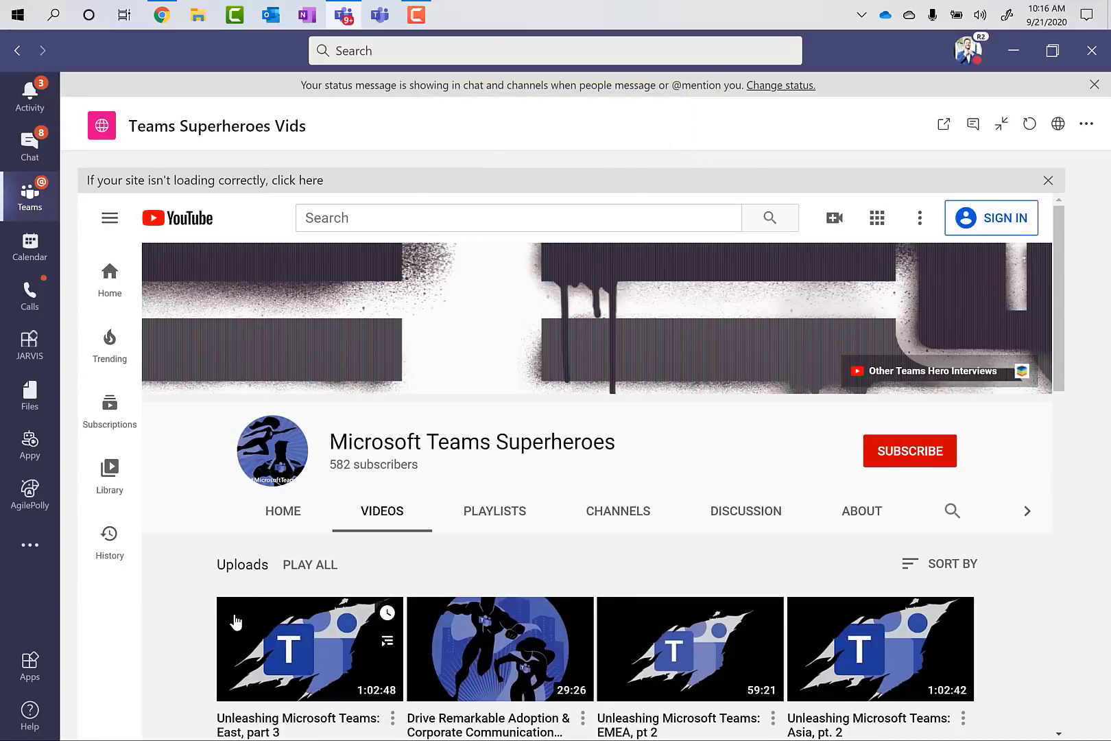
pyautogui.scroll(-4, 236, 623)
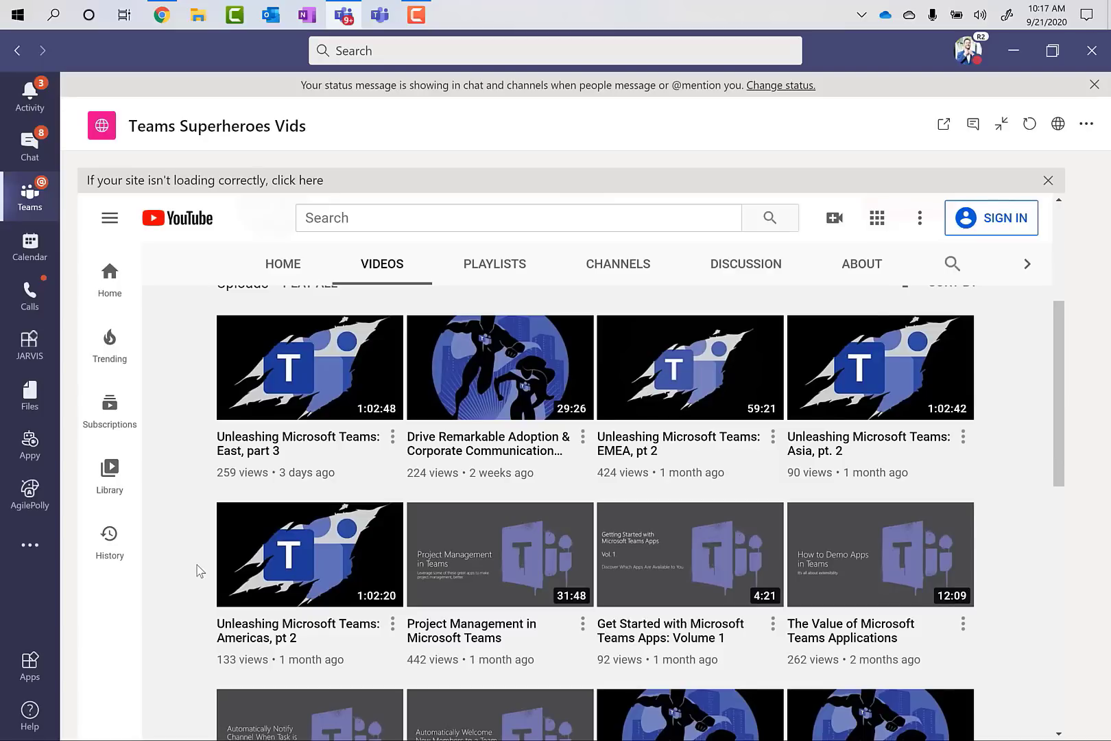
pyautogui.moveTo(542, 476)
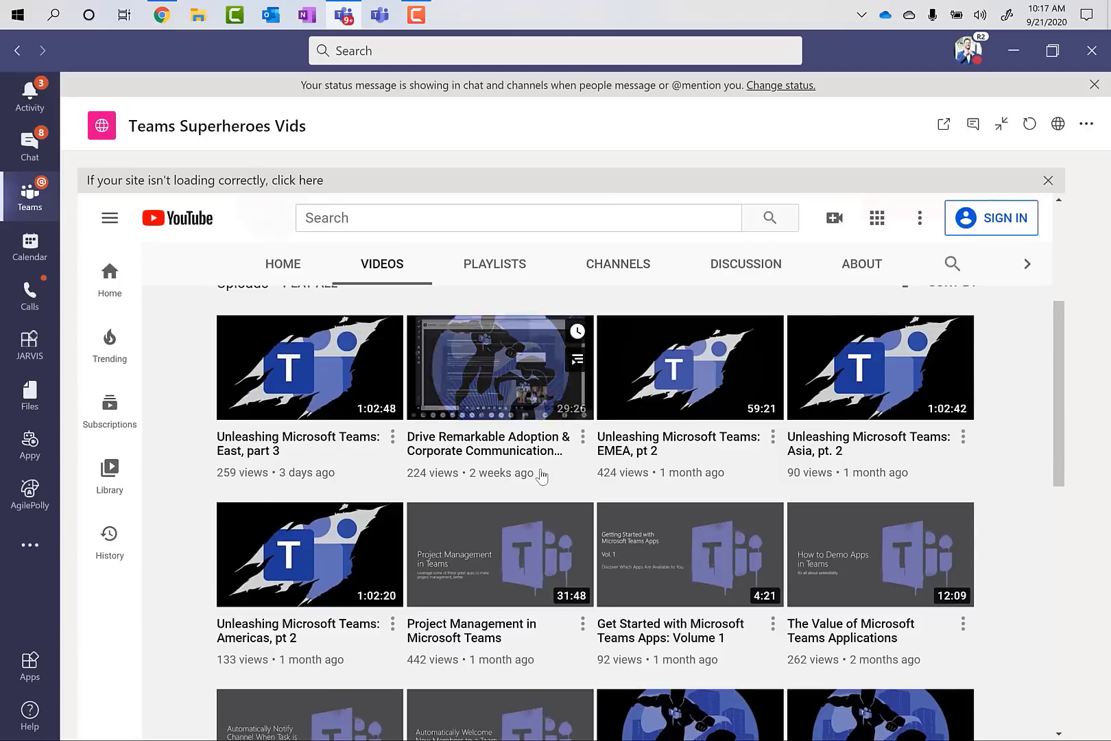
pyautogui.click(1000, 127)
# Step: Open the Resource Library in expanded view and review its "Show the value of apps in Teams" section
pyautogui.click(750, 129)
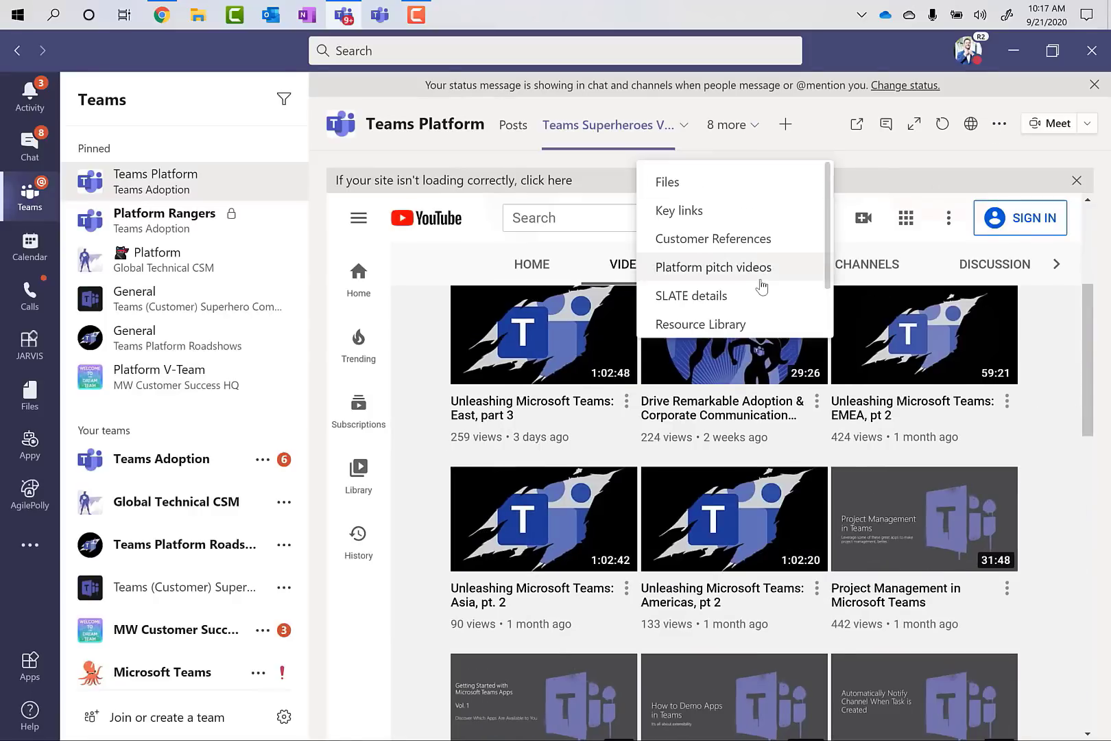
pyautogui.scroll(-1, 760, 285)
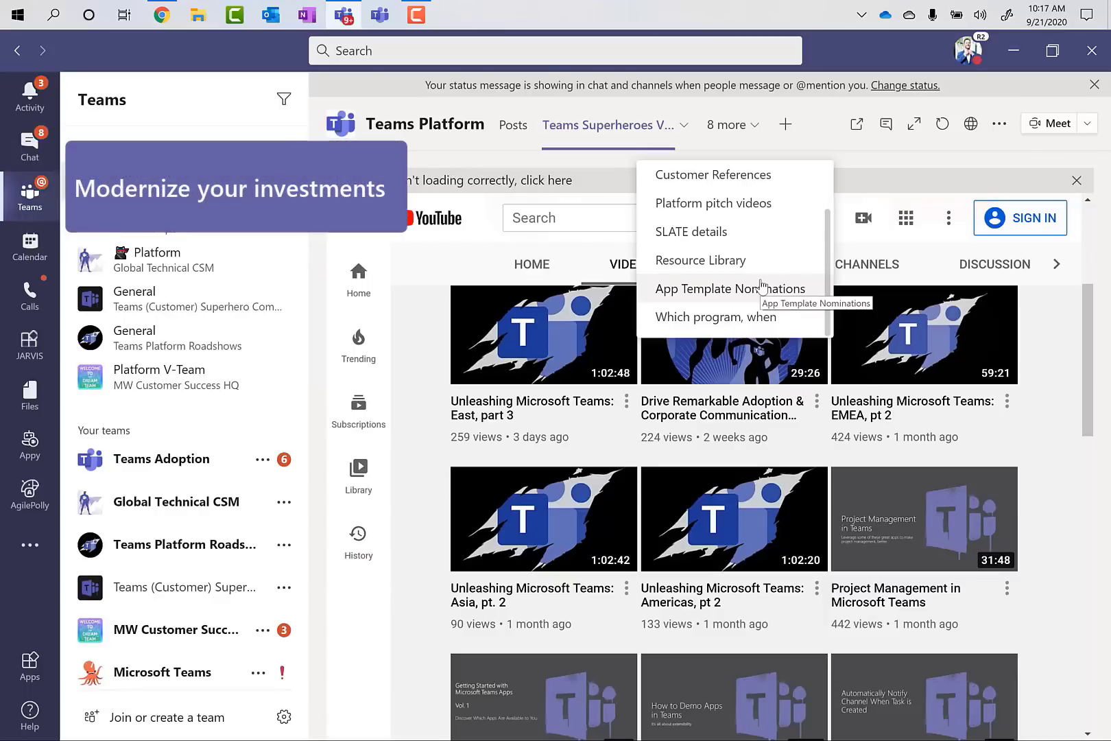
pyautogui.click(729, 261)
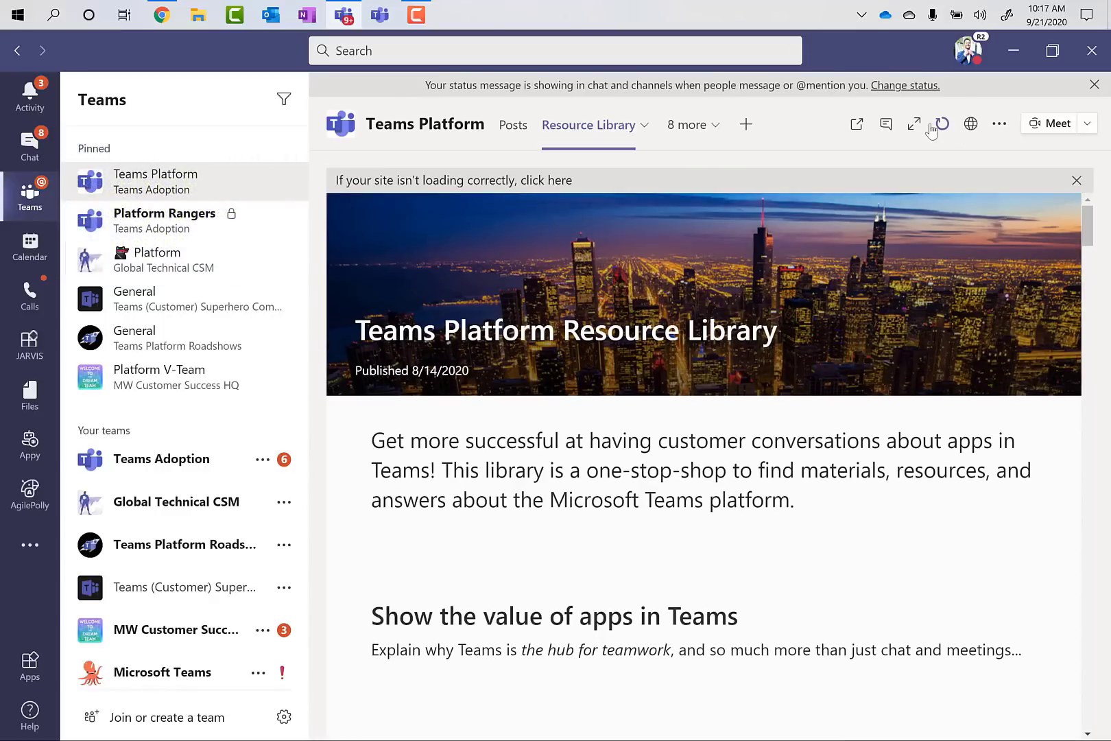
pyautogui.click(914, 125)
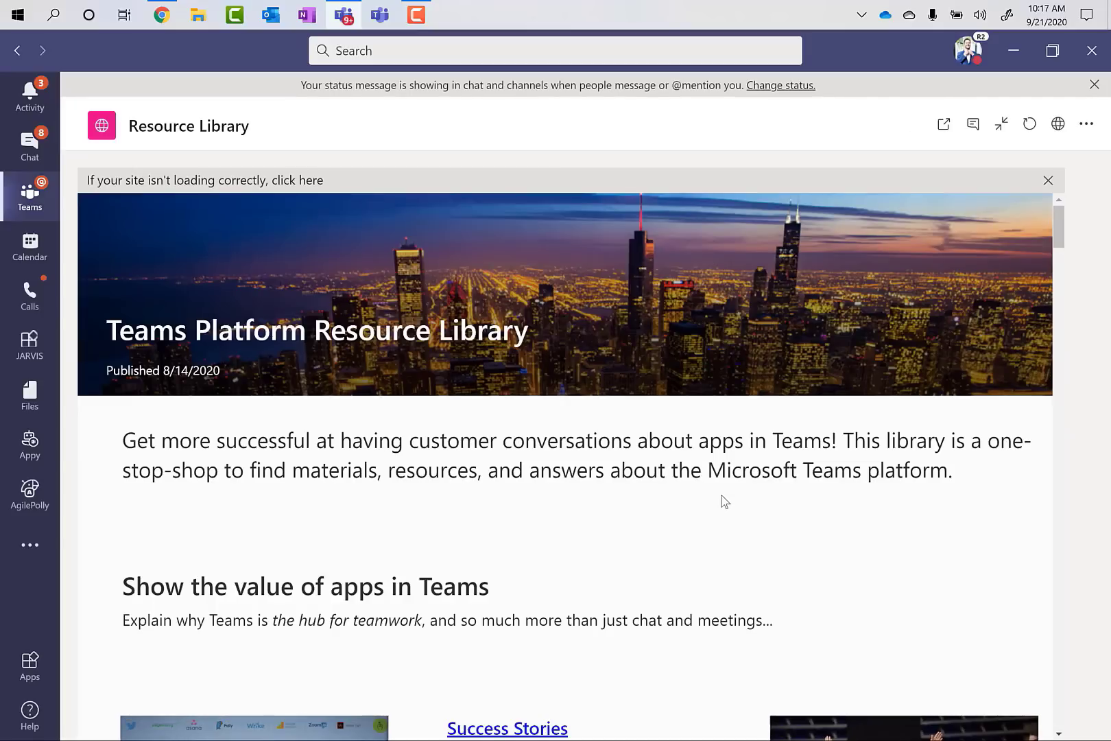
pyautogui.scroll(-1, 515, 526)
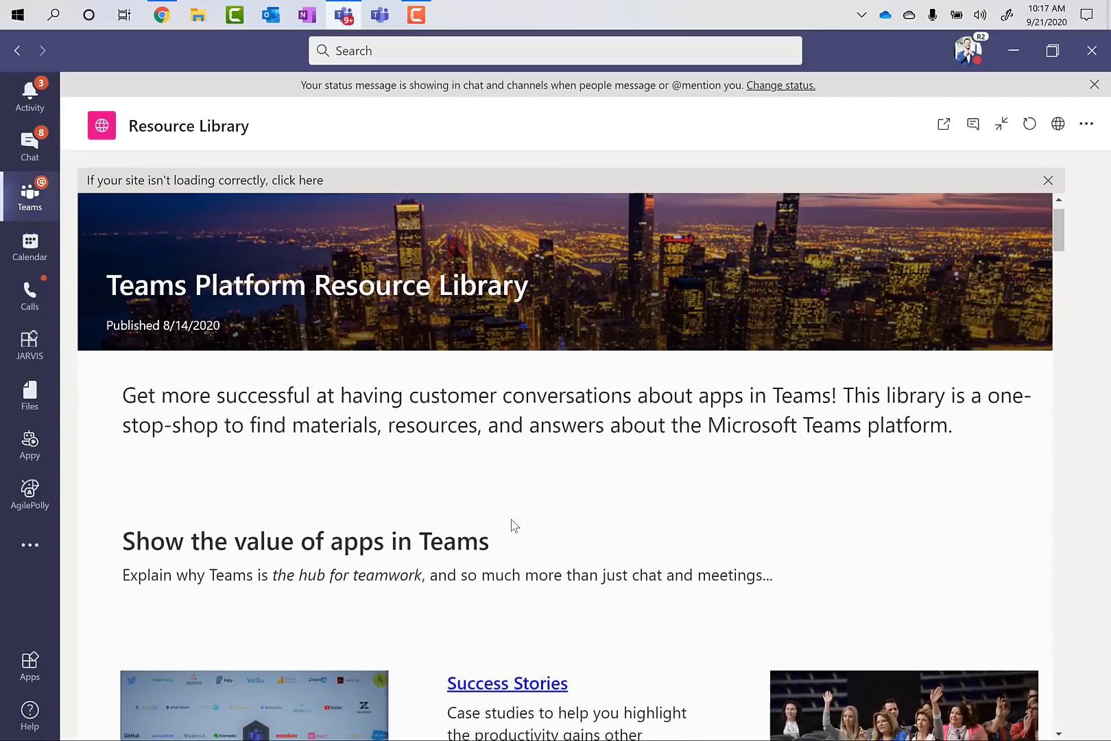
pyautogui.scroll(-3, 515, 526)
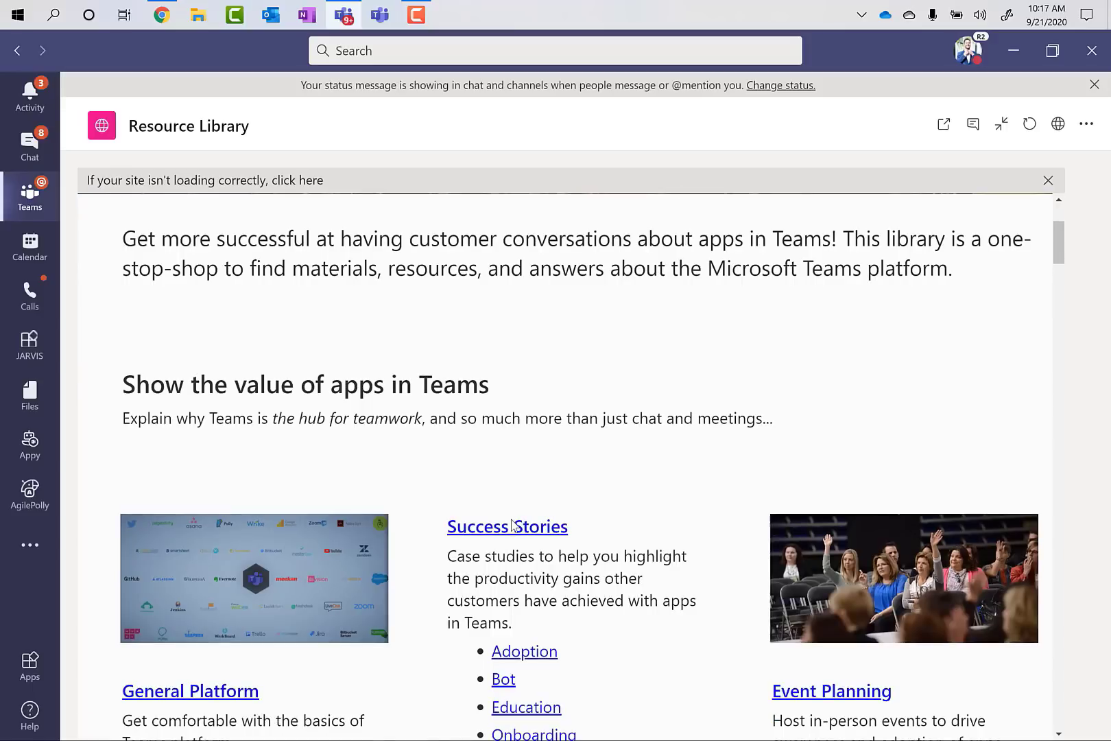
pyautogui.scroll(-2, 512, 525)
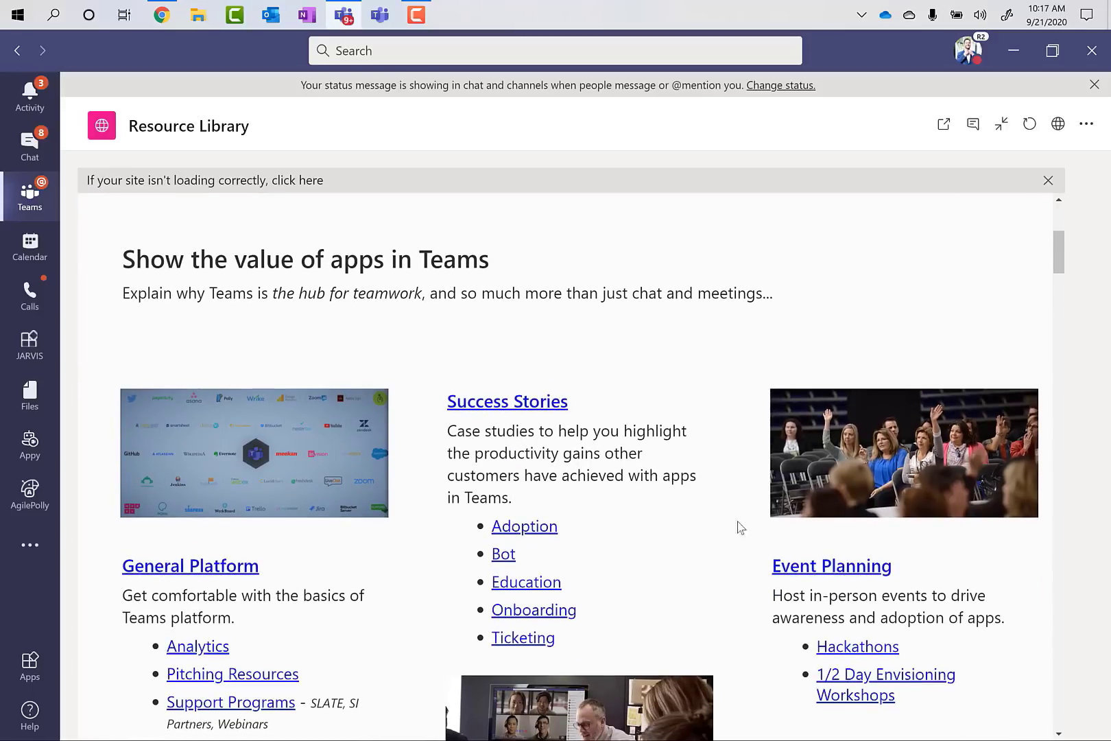
# Step: Review the Resource Library down to its "Get immediate value from store apps" section and return to the page's beginning
pyautogui.scroll(-2, 748, 623)
pyautogui.scroll(-6, 748, 622)
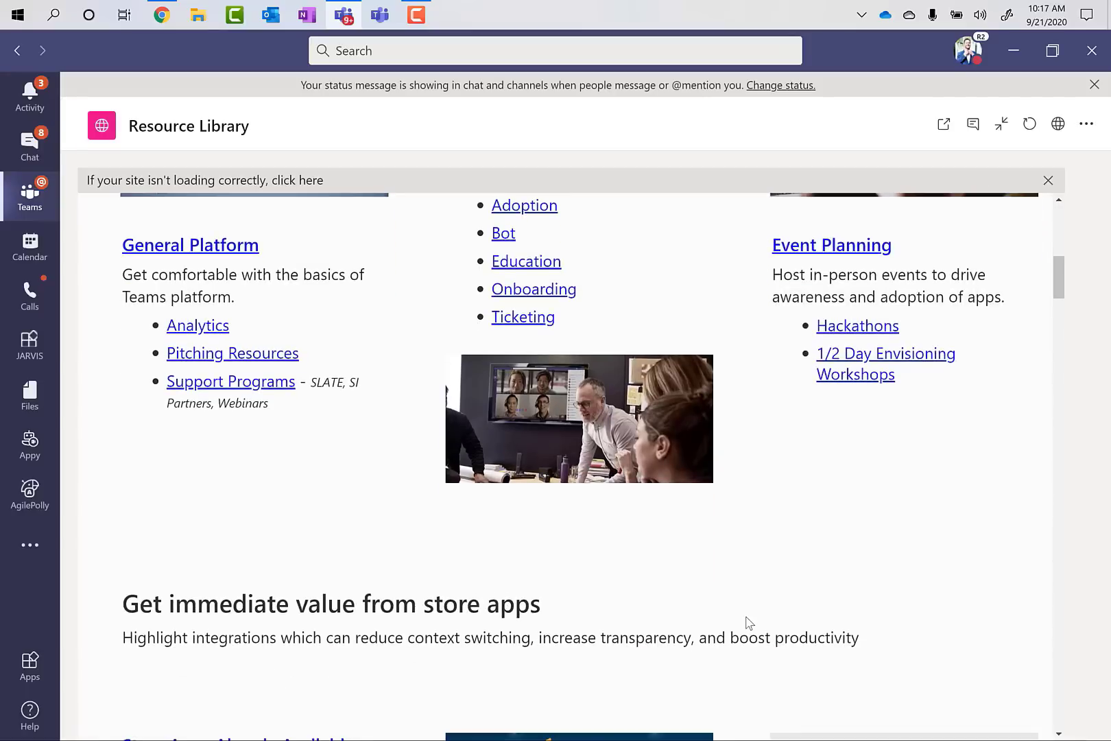
pyautogui.scroll(12, 747, 622)
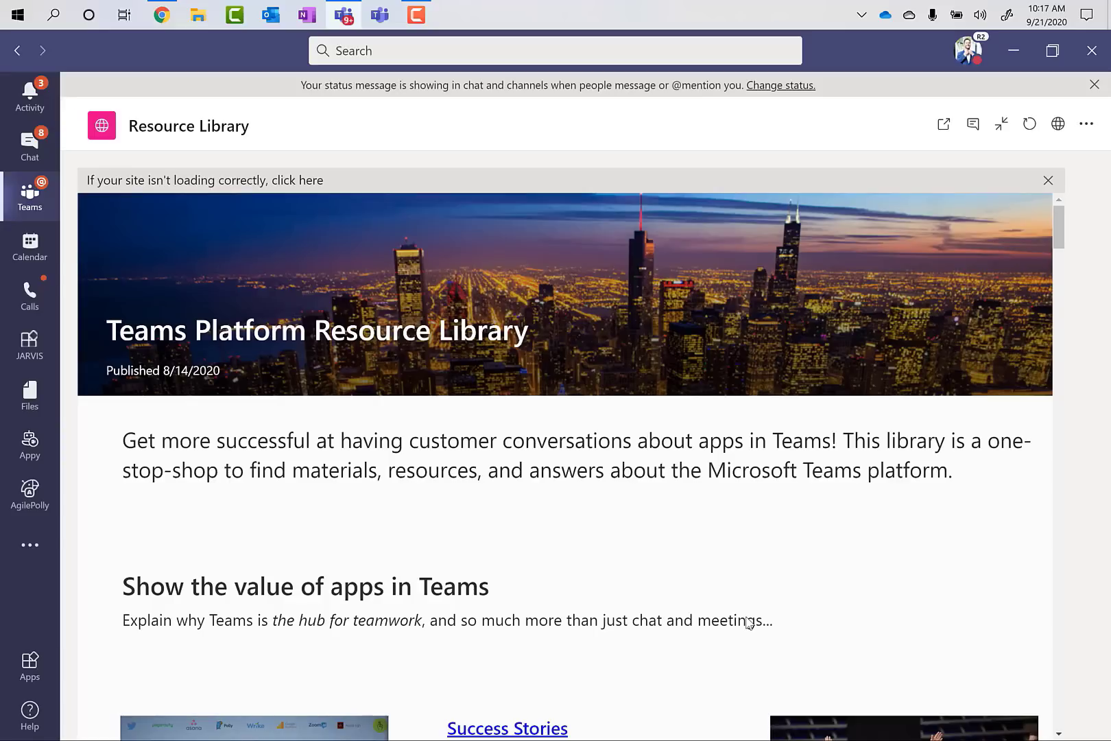
# Step: Open the Appy bot app, show its Platform Library, and return to the bot's chat
pyautogui.click(31, 445)
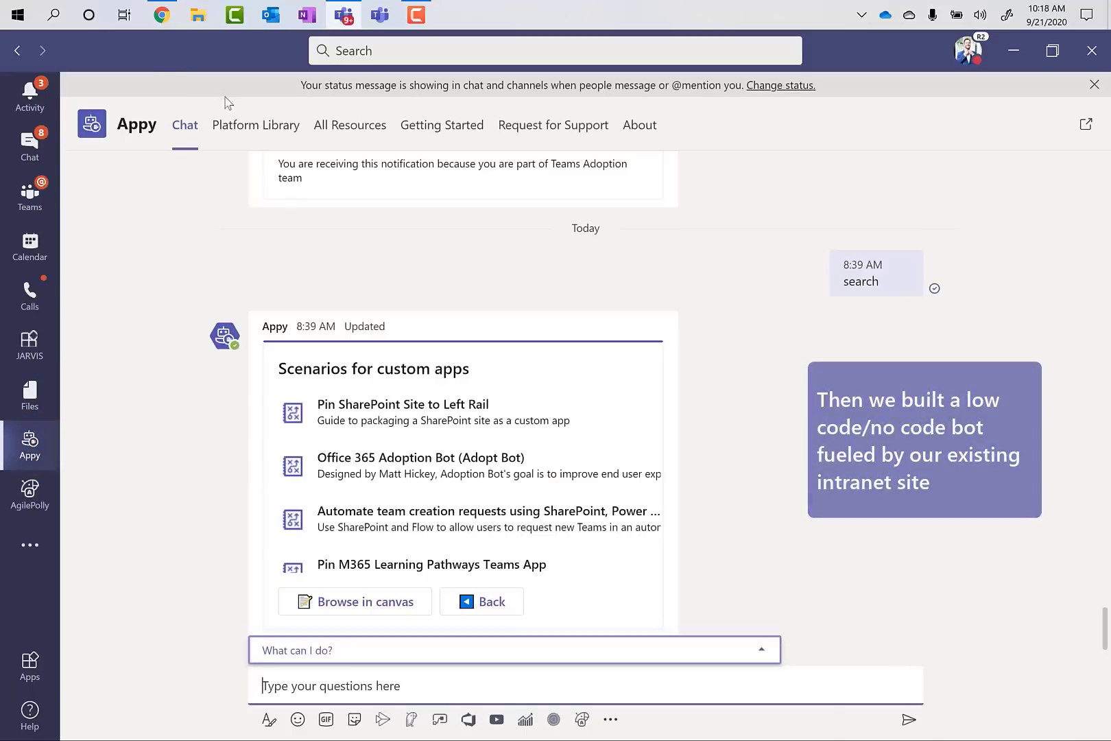
pyautogui.click(230, 127)
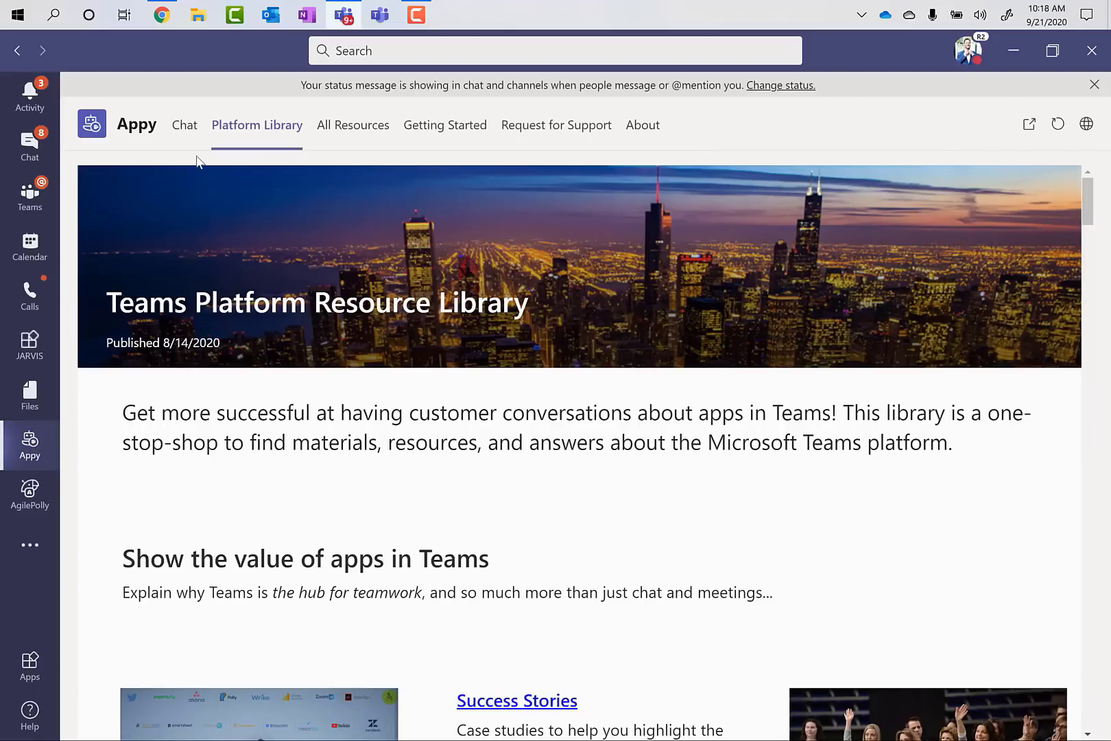
pyautogui.click(184, 125)
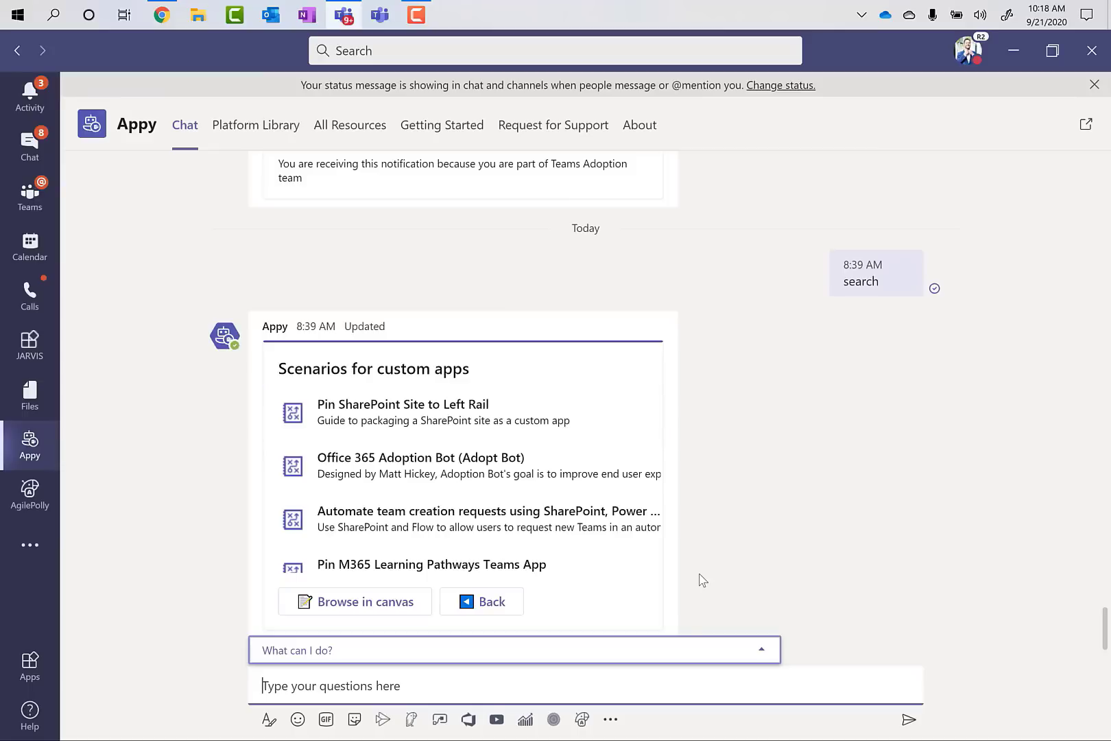
# Step: Ask Appy for Trello assets using its suggested search command with the keyword "Trello"
pyautogui.click(761, 652)
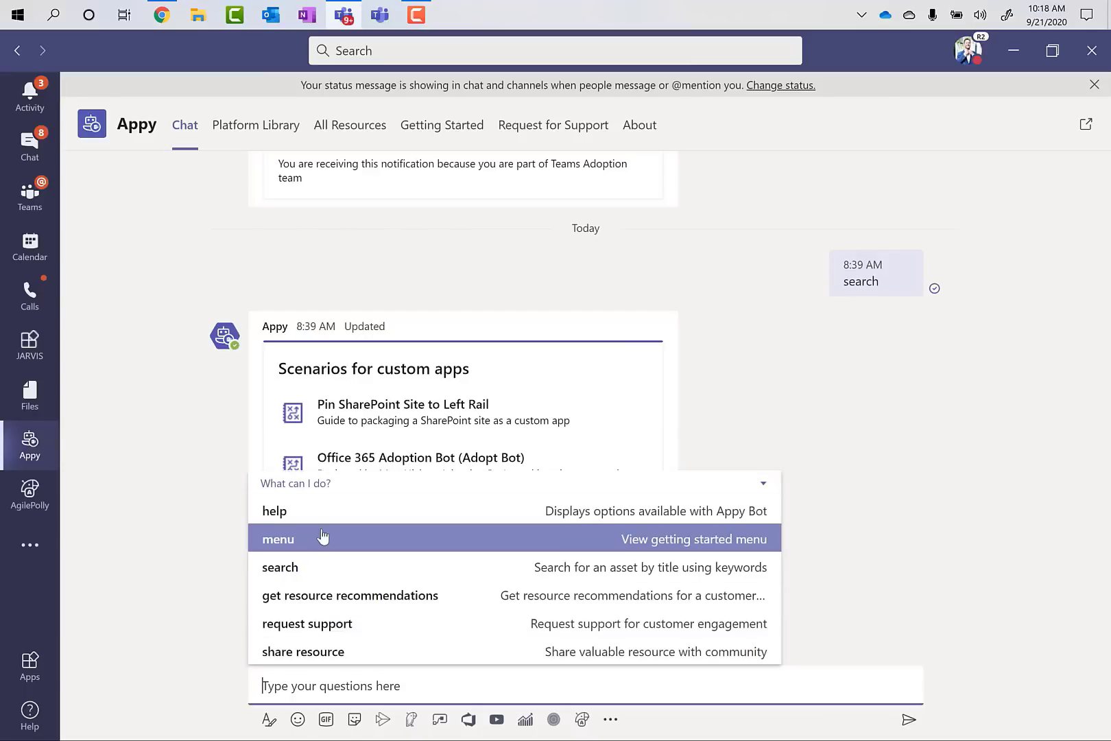
pyautogui.click(294, 568)
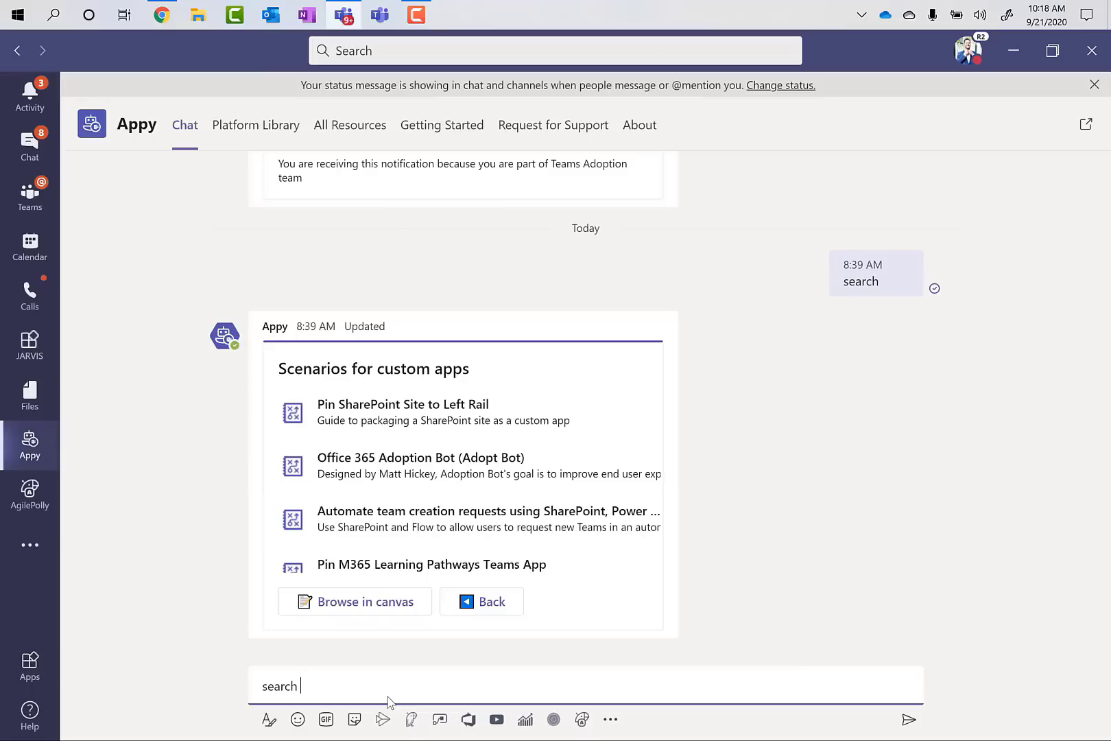
pyautogui.write('Trello')
pyautogui.press('Return')
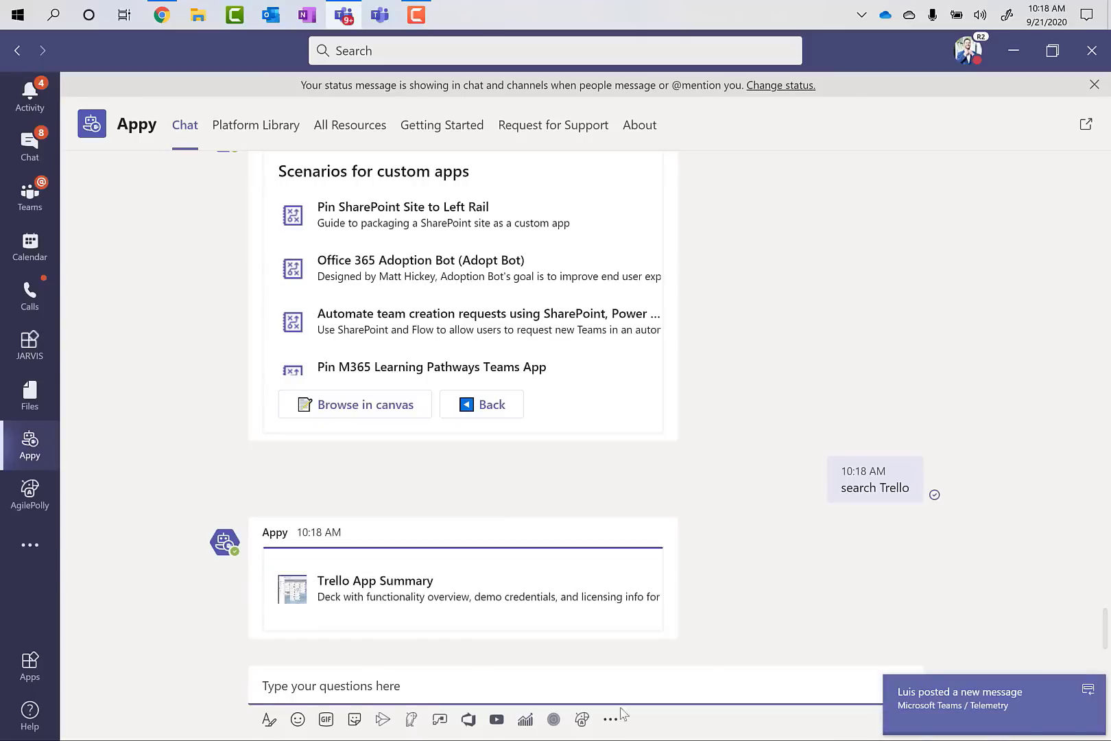
# Step: Send Appy the search command without a keyword to bring up its resource categories
pyautogui.write('search')
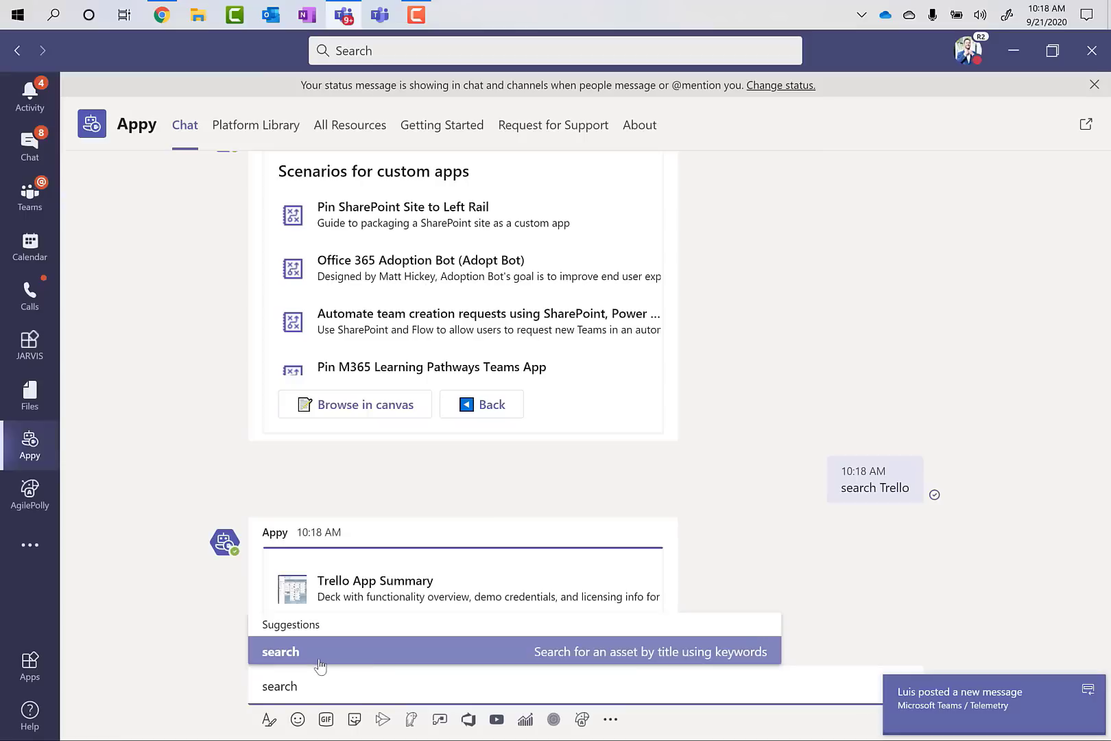
pyautogui.click(319, 666)
pyautogui.press('Return')
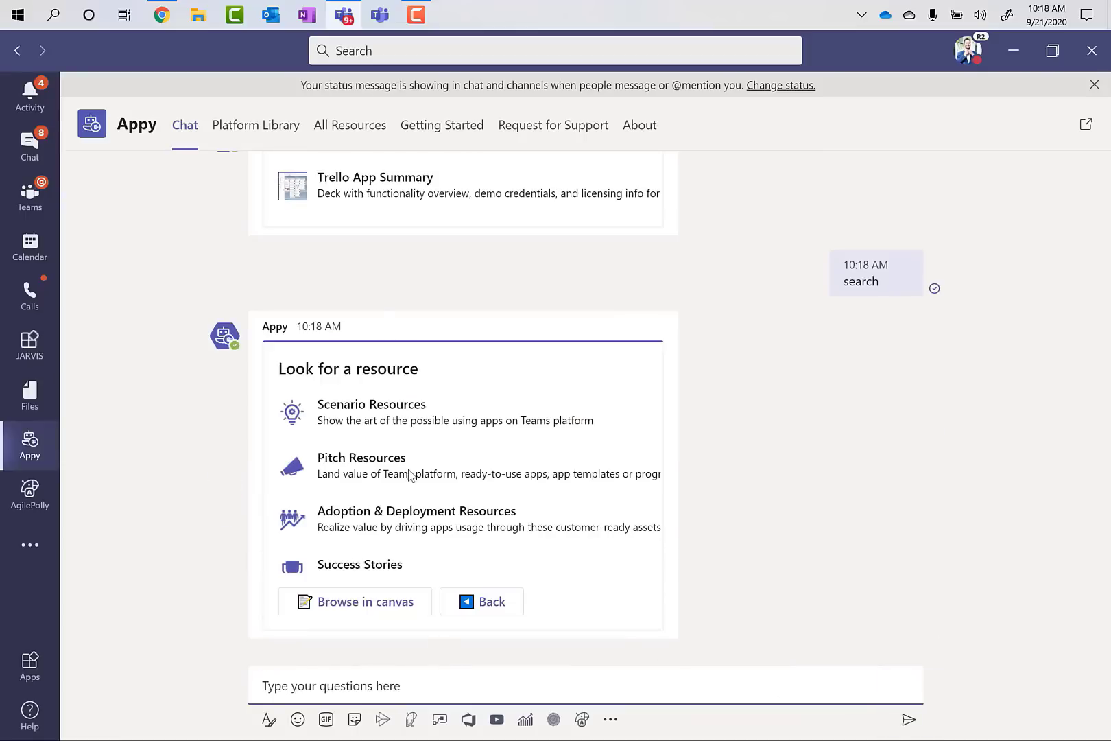
# Step: Browse Pitch Resources to App Templates Pitch Resources and bring up the "Introduction to App Templates for Microsoft Teams" video card
pyautogui.click(364, 466)
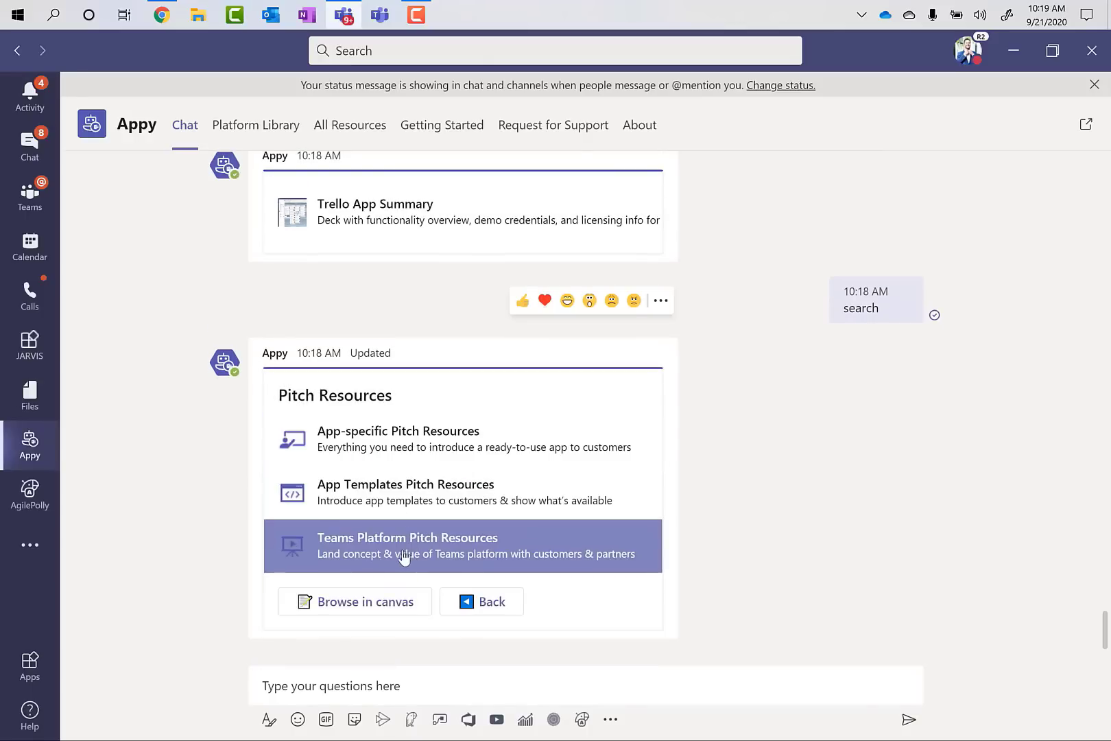
pyautogui.click(377, 491)
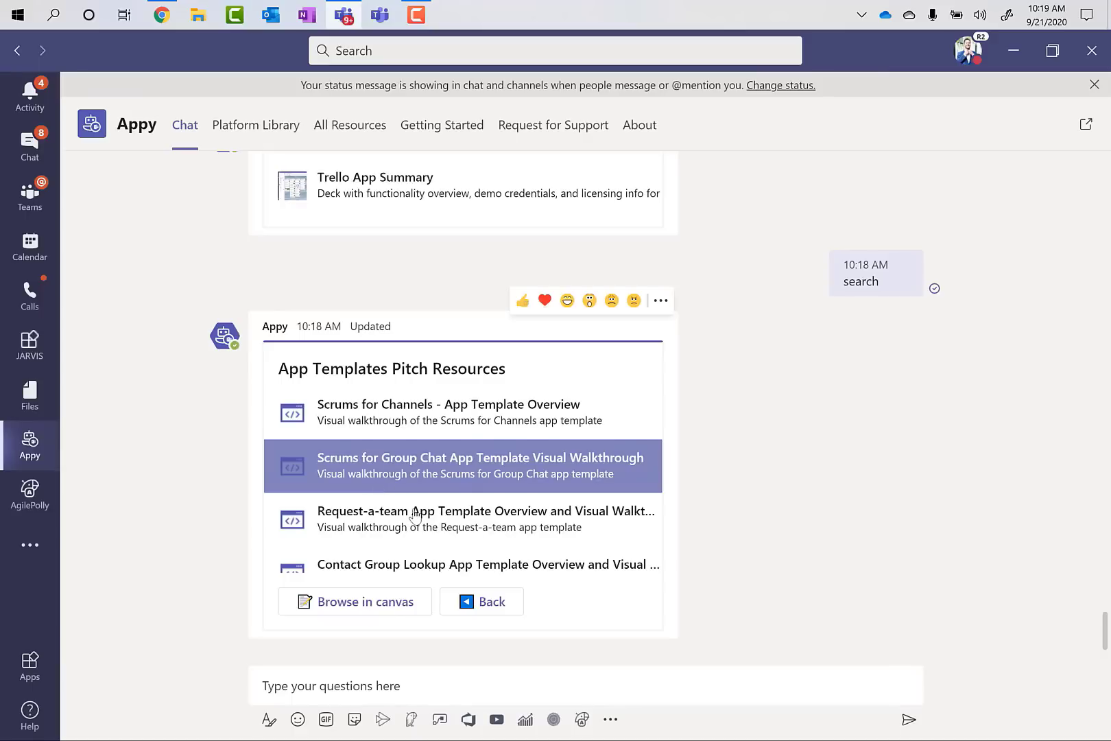
pyautogui.scroll(-2, 411, 514)
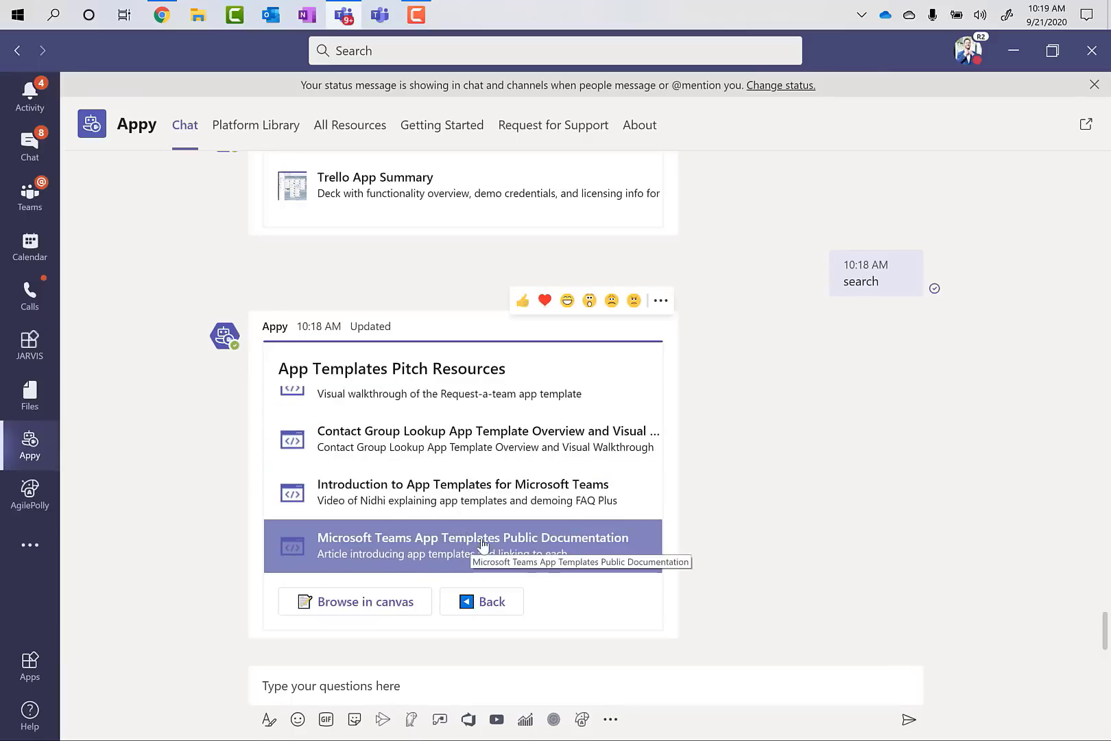
pyautogui.click(440, 505)
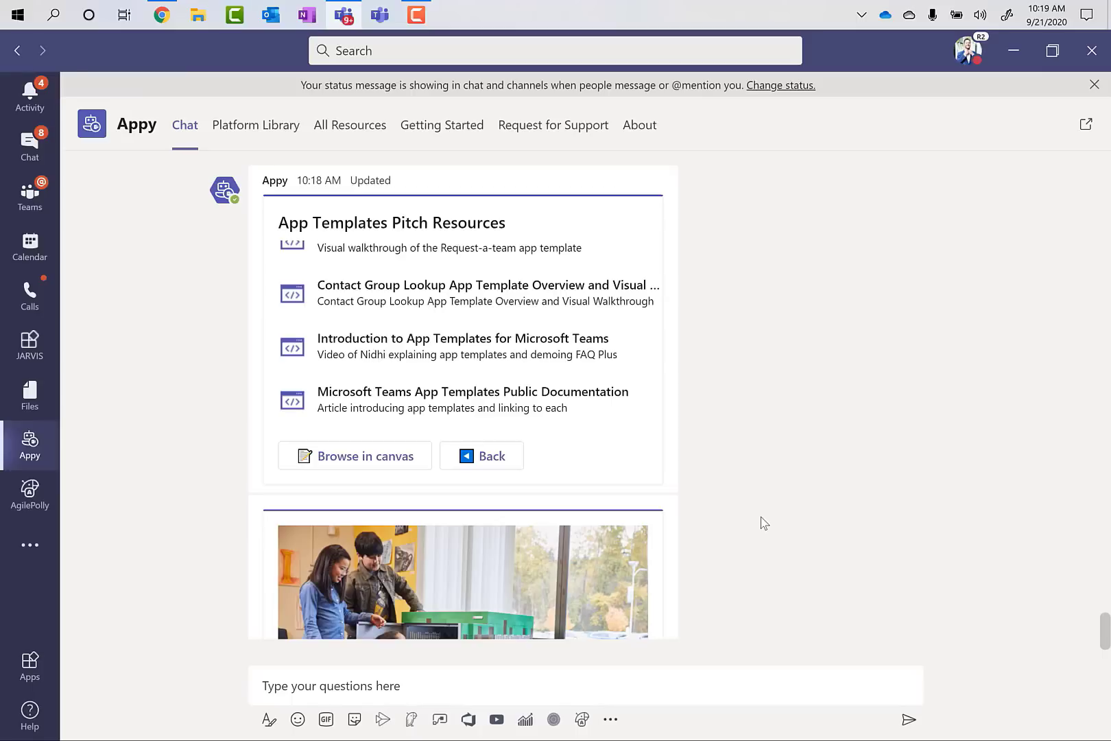
pyautogui.scroll(-3, 218, 479)
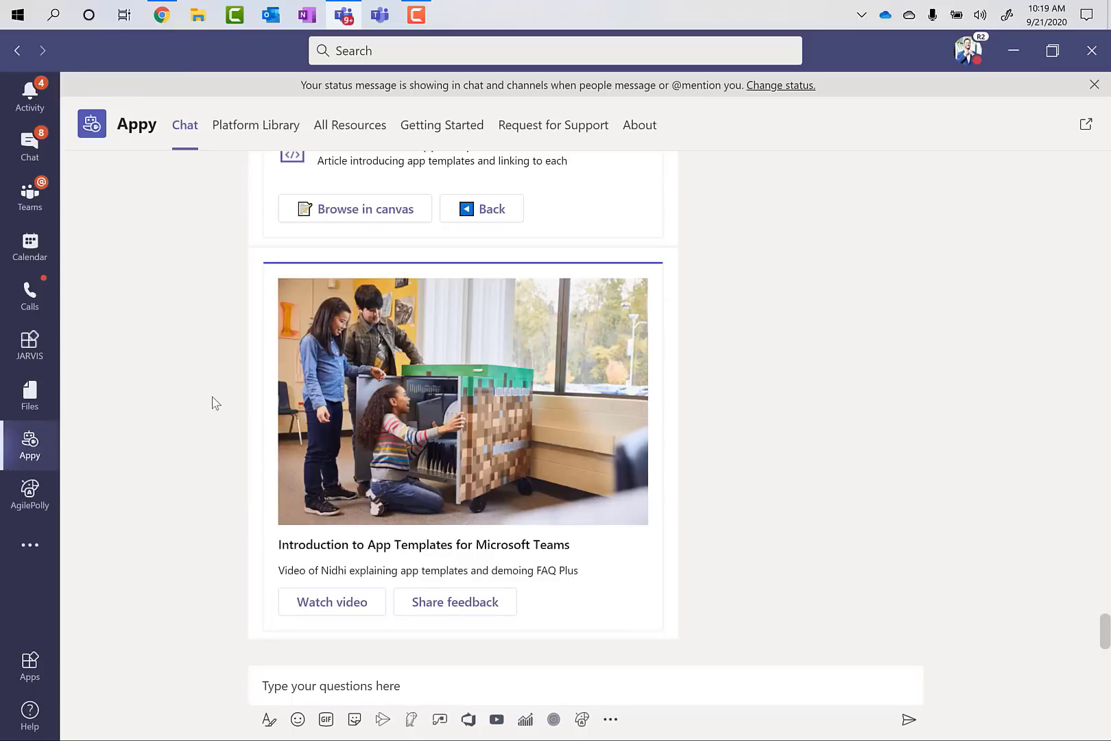
# Step: Find Appy's earlier "Unleashing Microsoft Teams: September Community Calls" message in the chat history and read through it
pyautogui.scroll(10, 201, 353)
pyautogui.scroll(-10, 201, 355)
pyautogui.scroll(6, 201, 355)
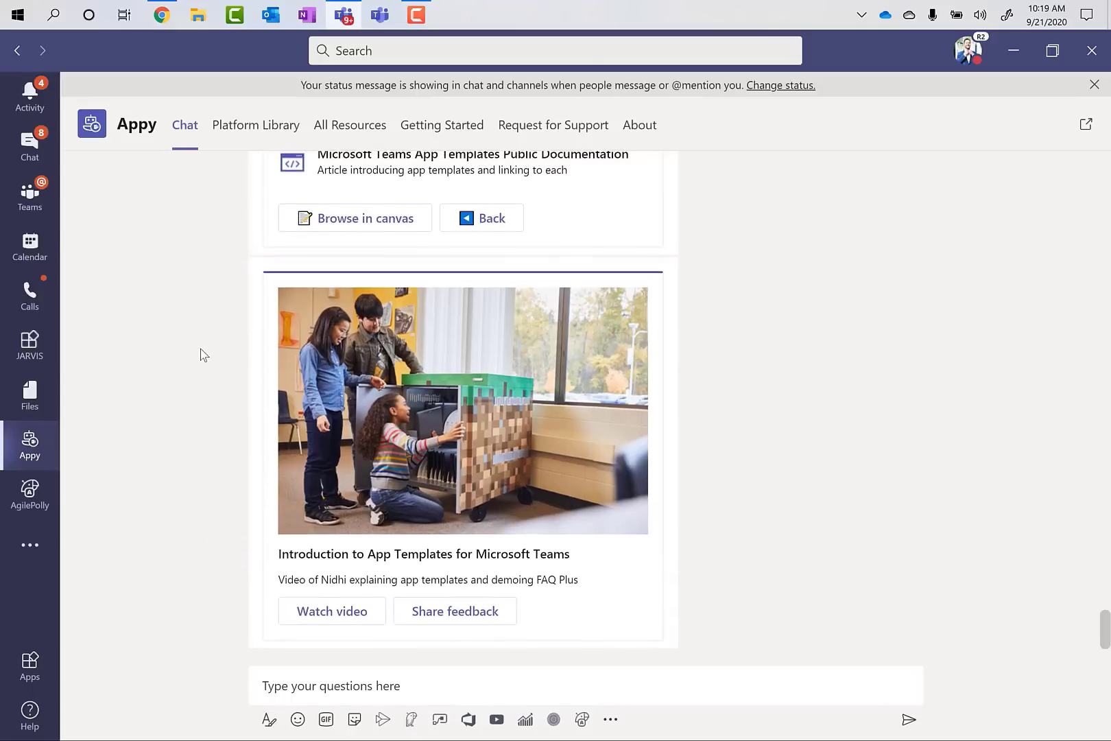
pyautogui.scroll(10, 201, 354)
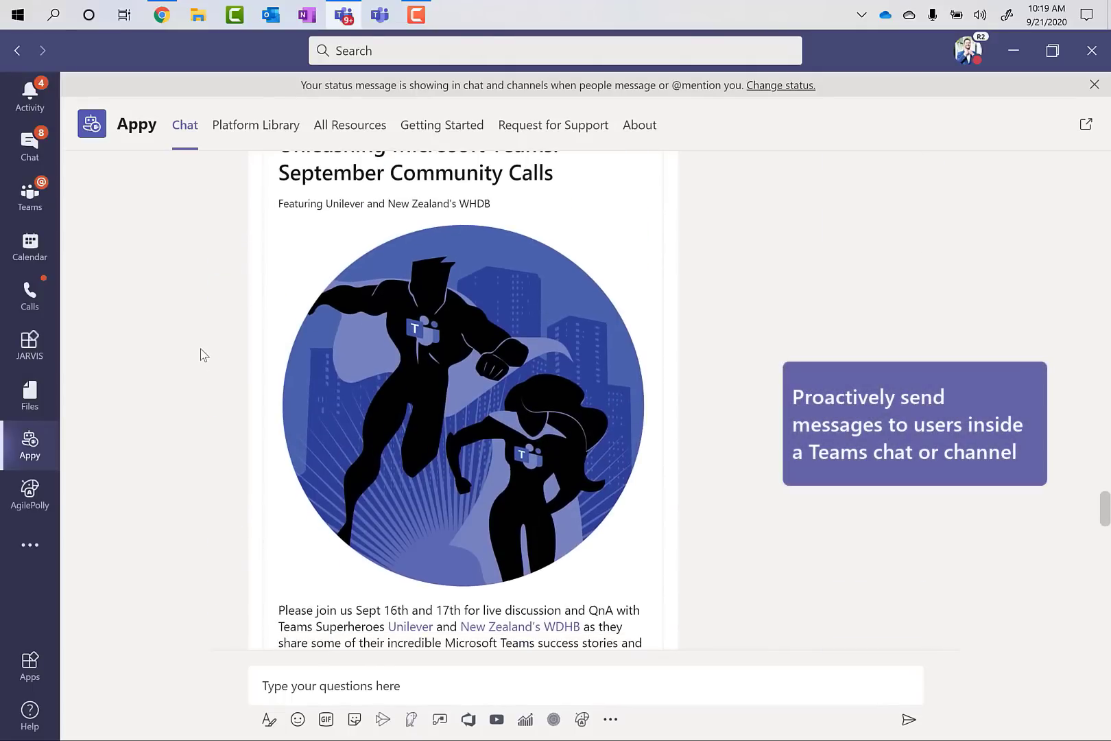
pyautogui.scroll(3, 201, 354)
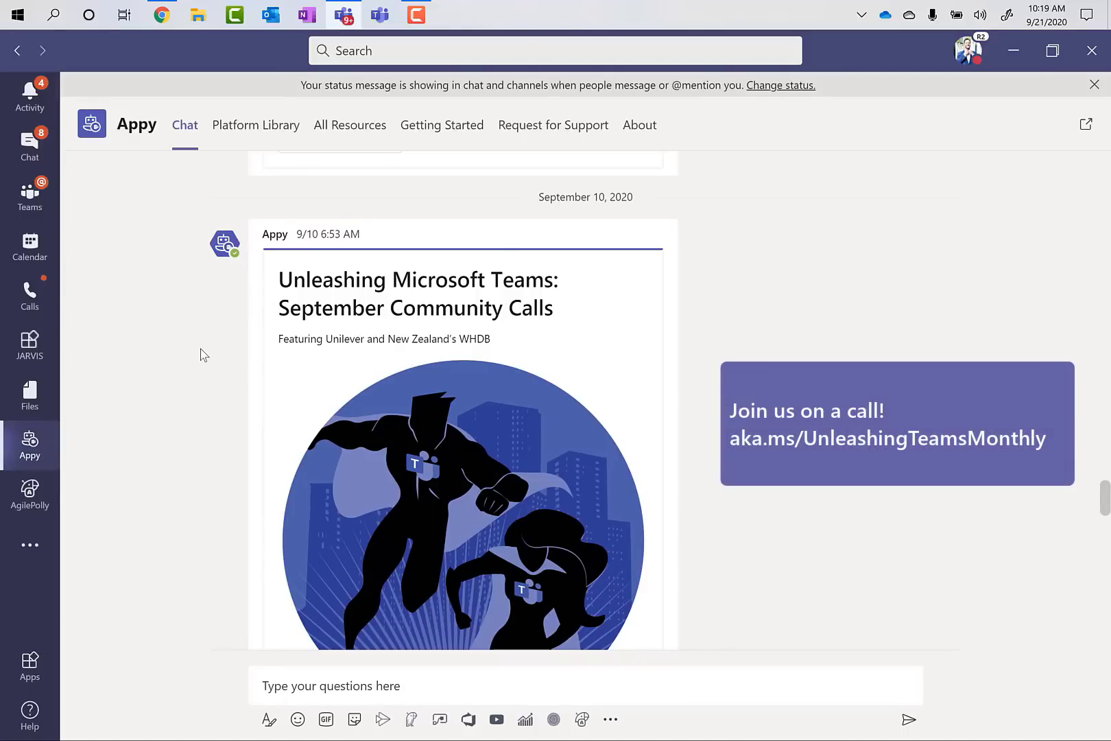
pyautogui.scroll(-1, 200, 354)
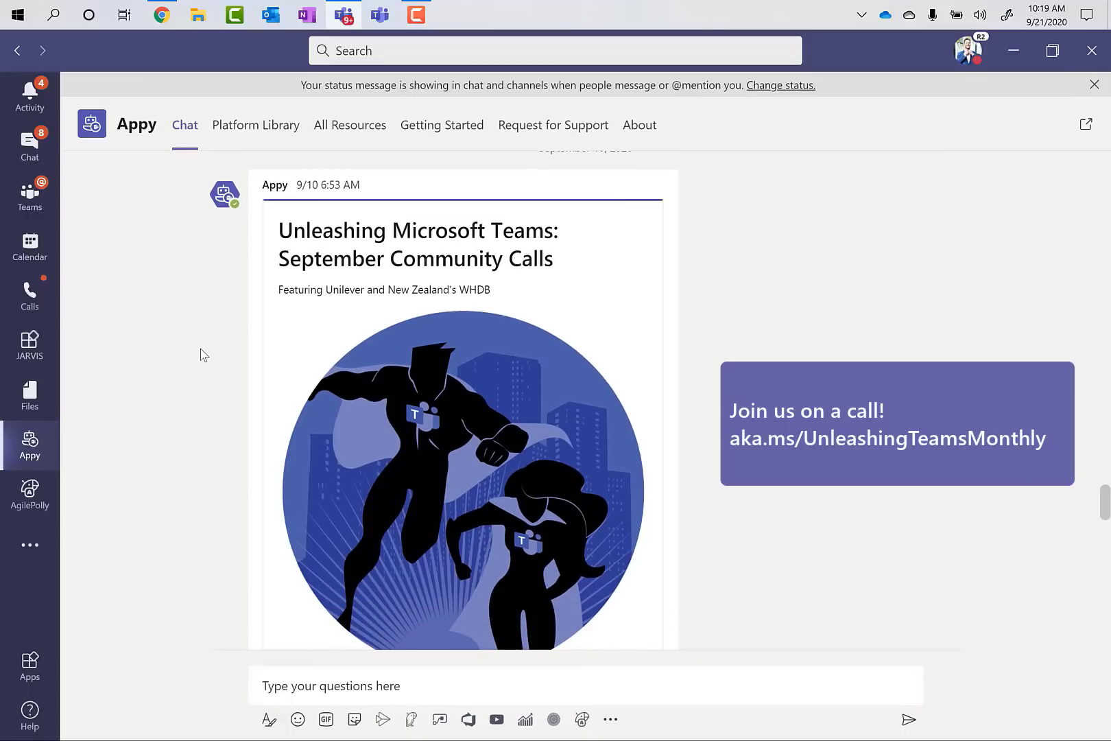
pyautogui.scroll(-1, 200, 355)
pyautogui.scroll(-1, 201, 355)
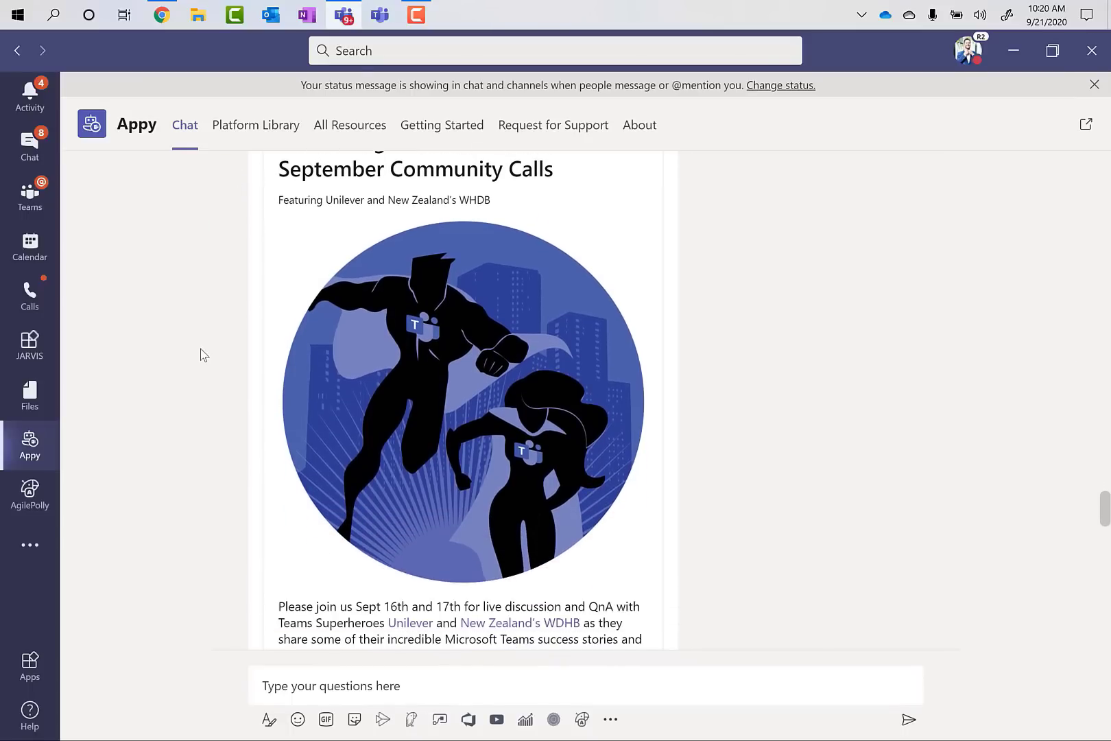
pyautogui.scroll(-1, 201, 355)
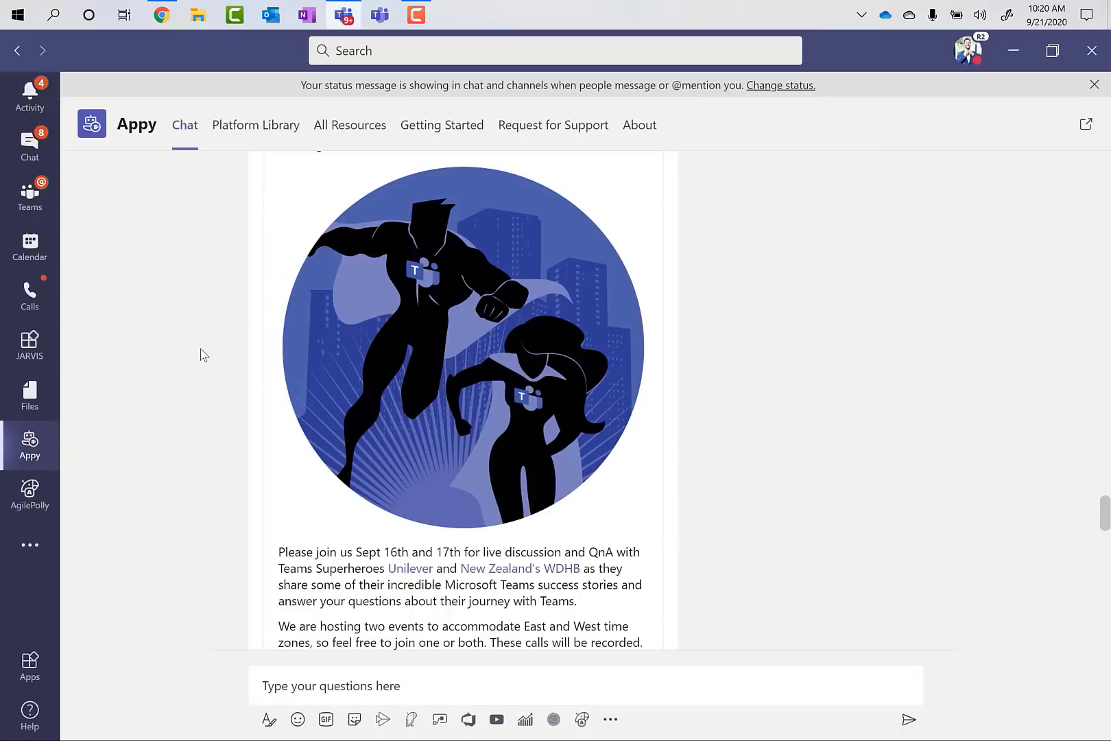
pyautogui.scroll(-2, 200, 355)
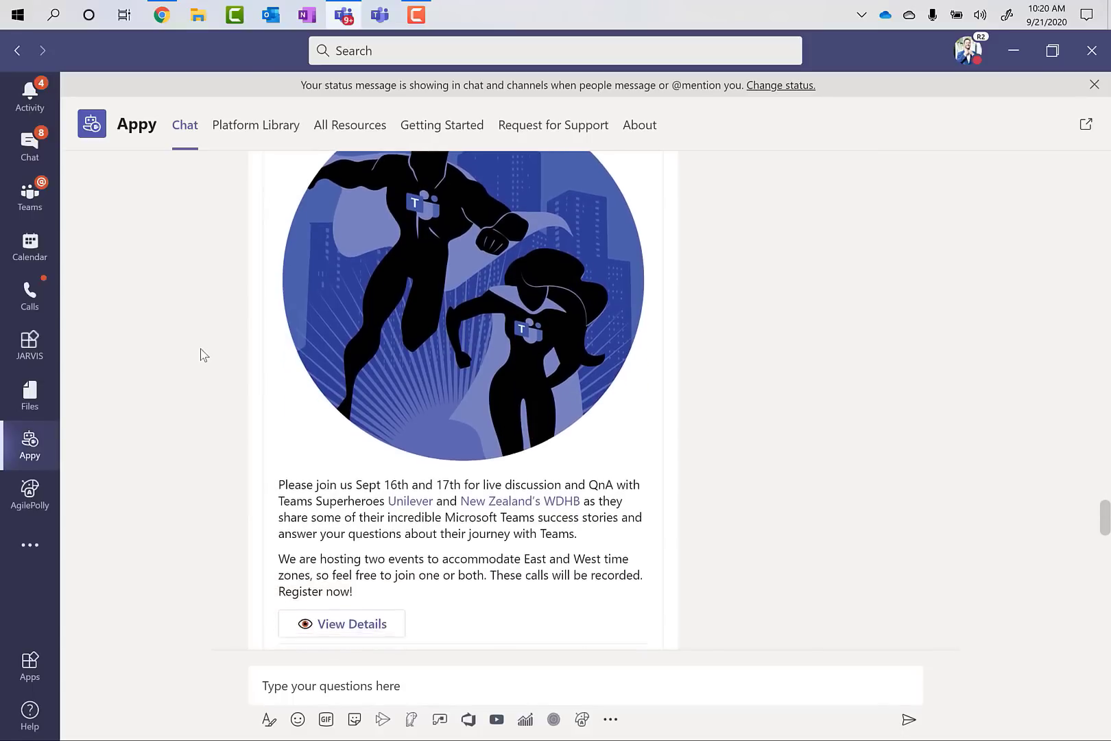